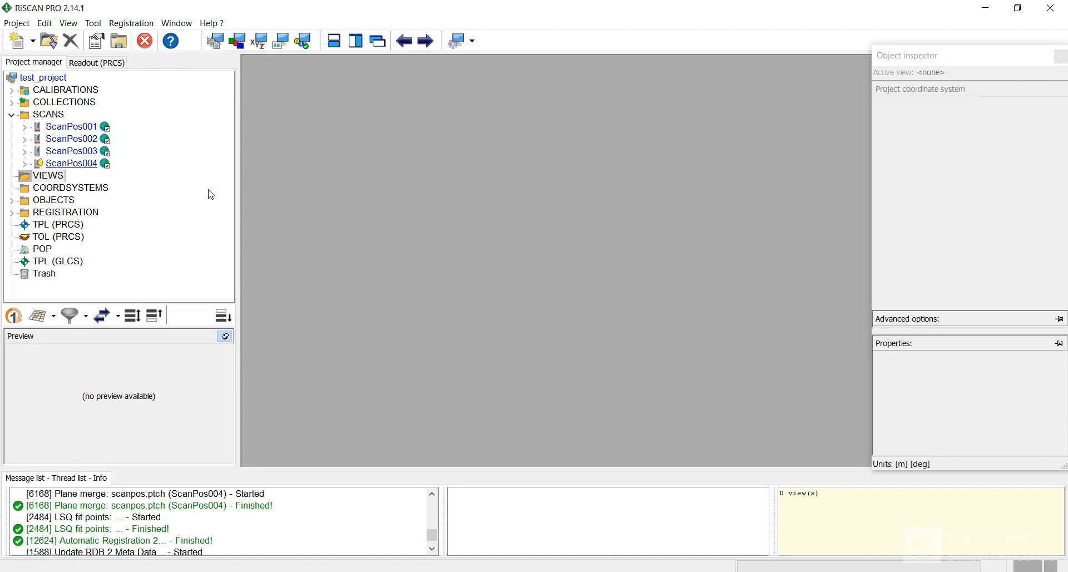
# - Display the single scans of all four scan positions in a new object view, coloured by reflectance from -38.28 to 32.24 dB
pyautogui.click(25, 128)
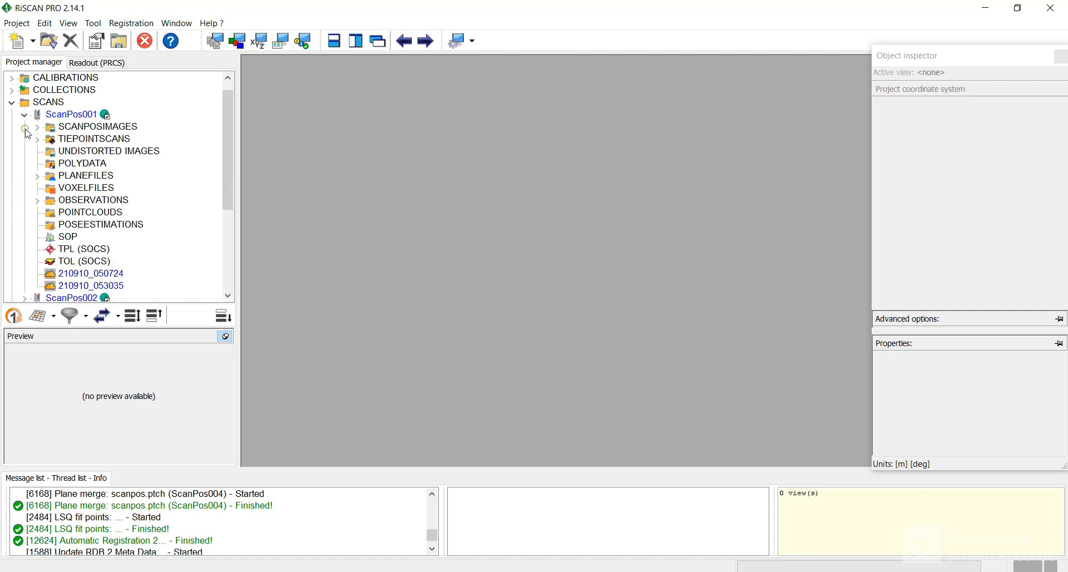
pyautogui.click(89, 274)
pyautogui.click(137, 315)
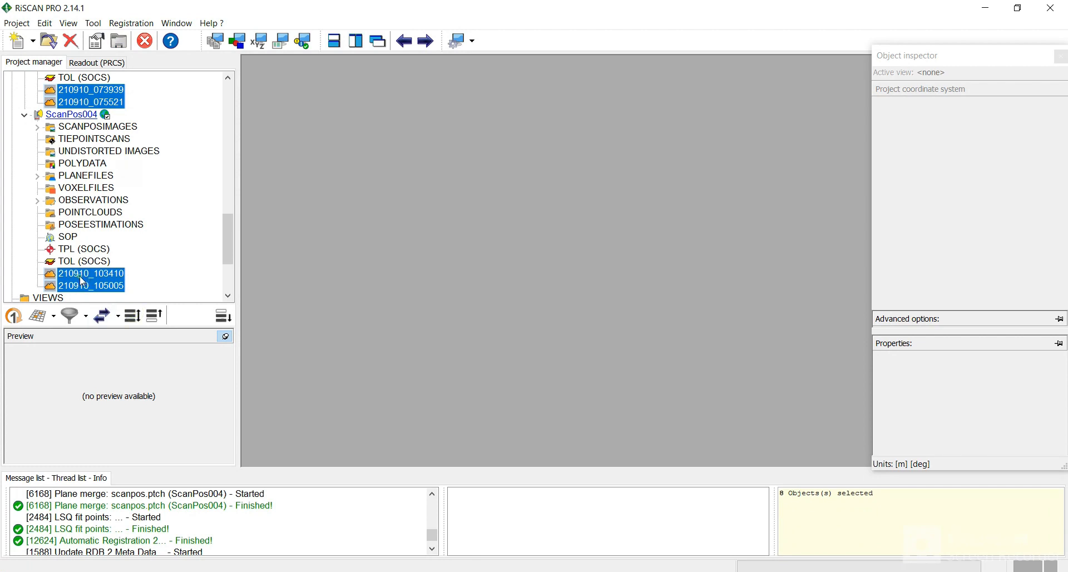
pyautogui.moveTo(430, 315); pyautogui.dragTo(431, 314)
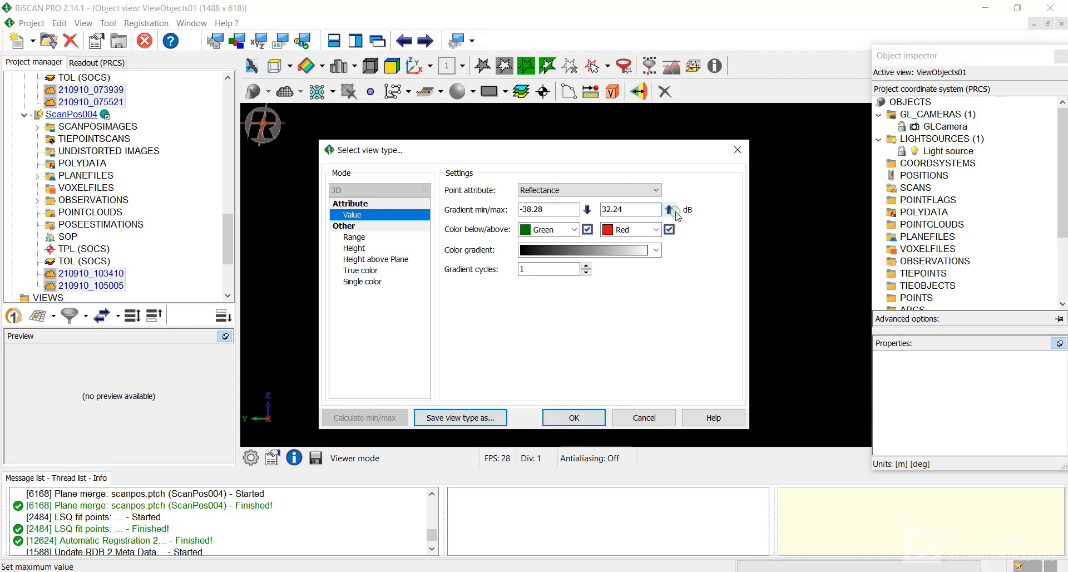
pyautogui.click(558, 426)
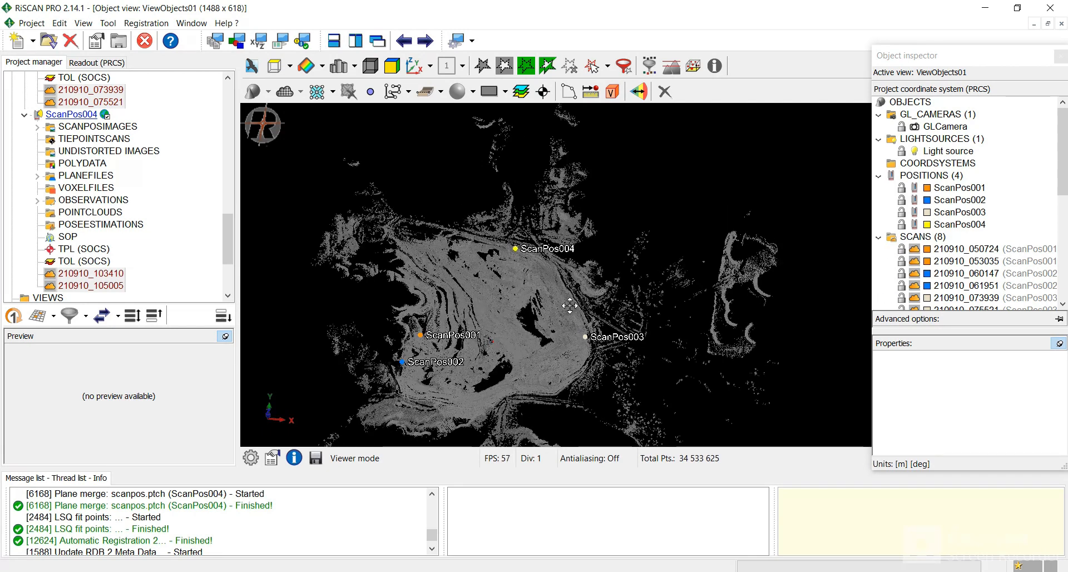
# - Show each of the eight scans in the view in the single colour of its scan position
pyautogui.click(930, 251)
pyautogui.click(932, 262)
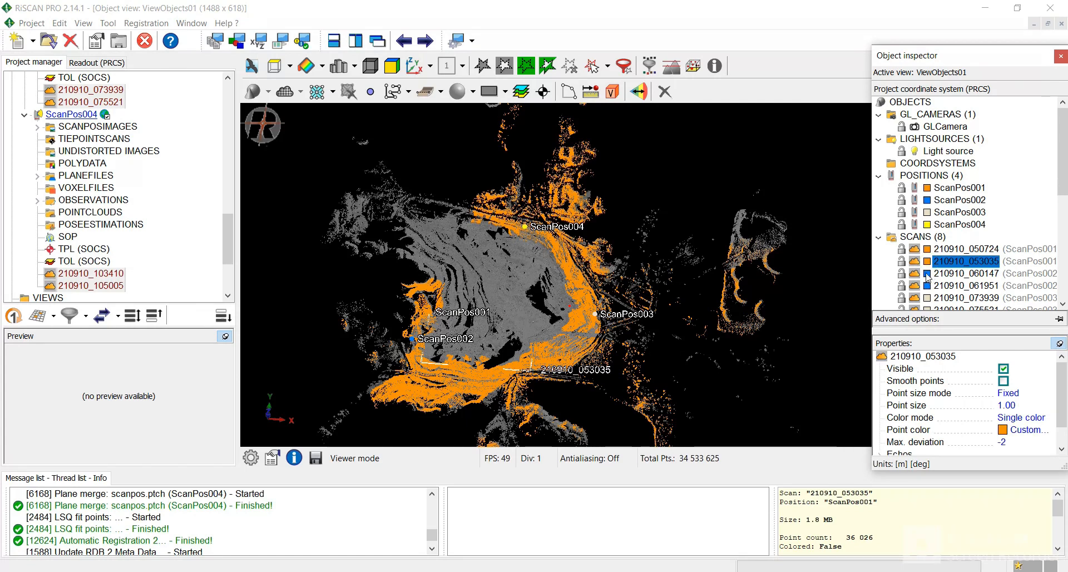
pyautogui.click(929, 273)
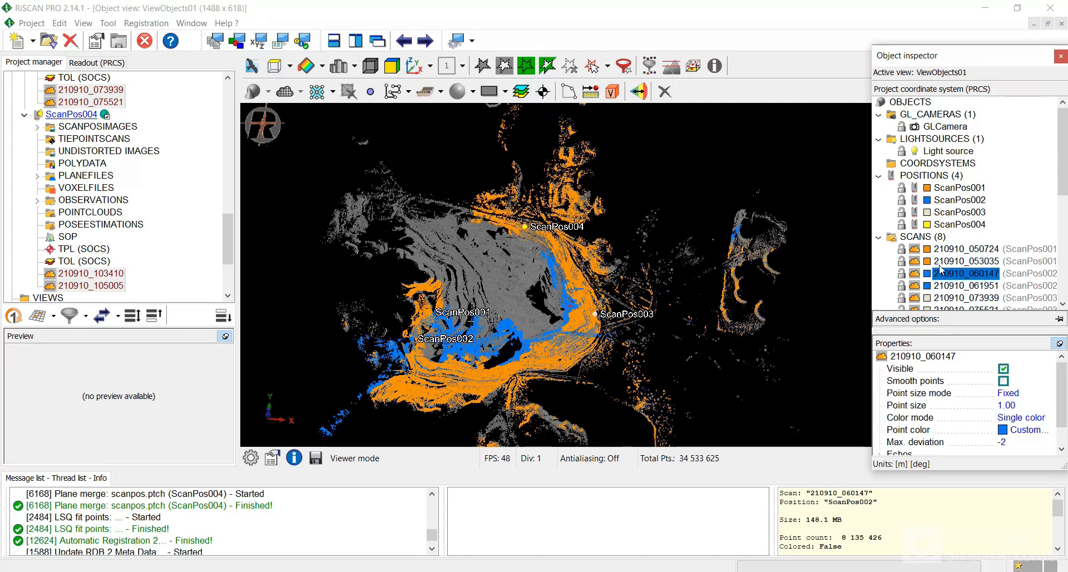
pyautogui.scroll(-1, 940, 271)
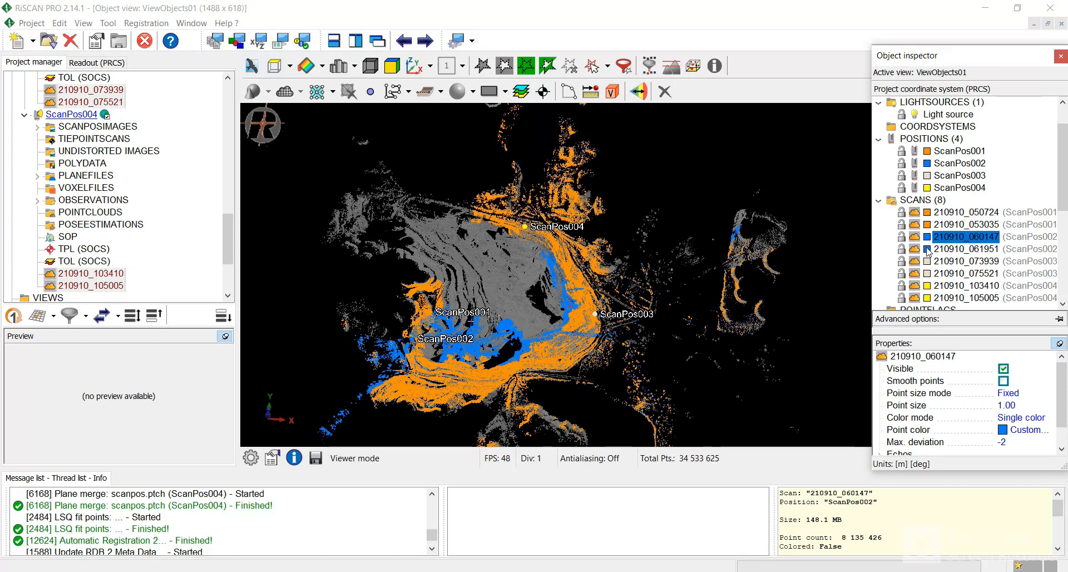
pyautogui.click(928, 249)
pyautogui.click(933, 263)
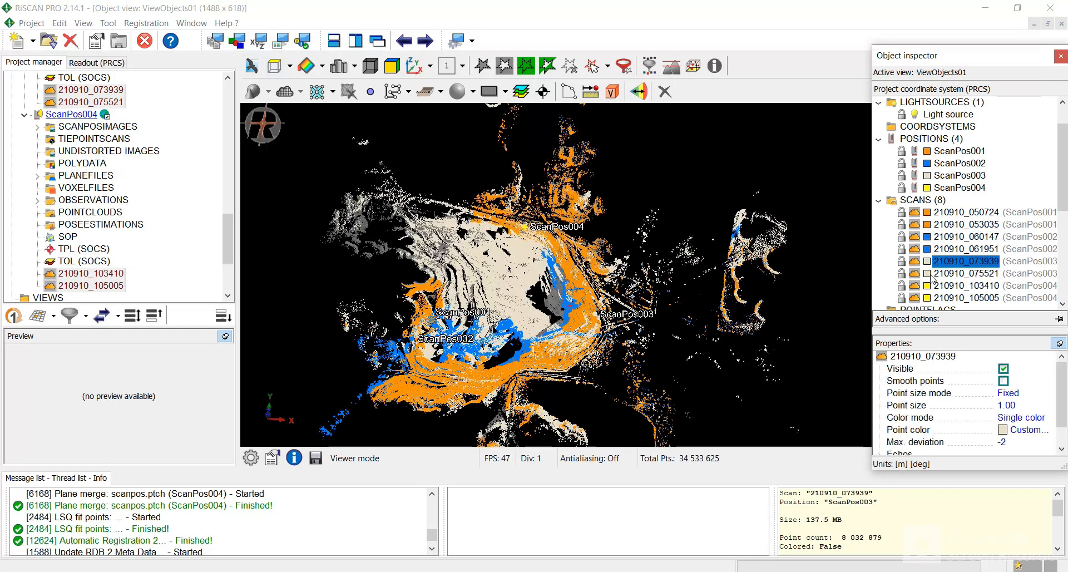
pyautogui.click(930, 273)
pyautogui.click(928, 286)
pyautogui.click(928, 297)
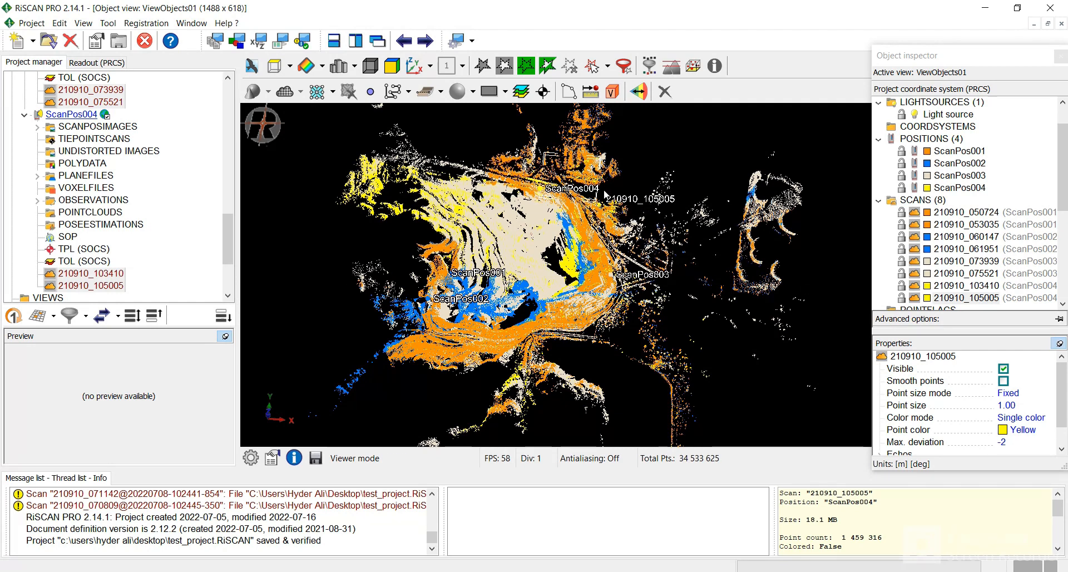
# - Select a narrow strip of points across the pit with a polyline, show only that strip, and leave selection mode
pyautogui.click(592, 68)
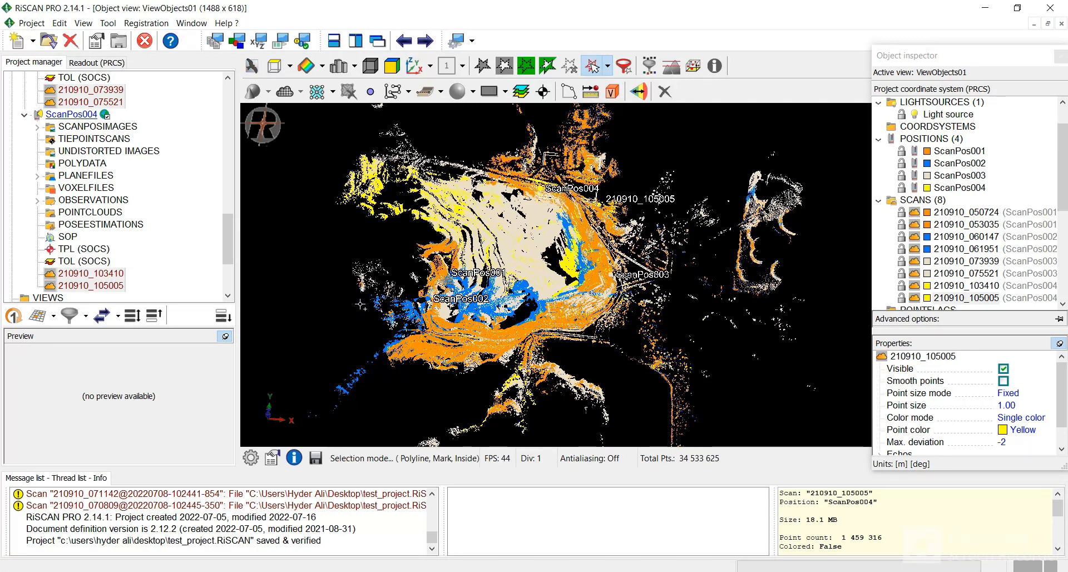
pyautogui.click(362, 301)
pyautogui.click(363, 312)
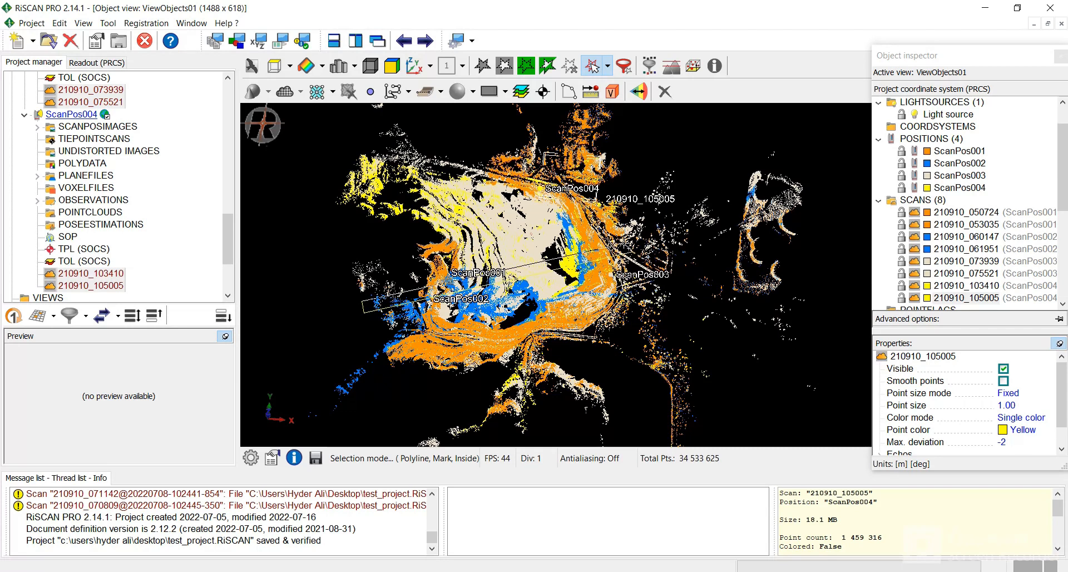
pyautogui.click(556, 257)
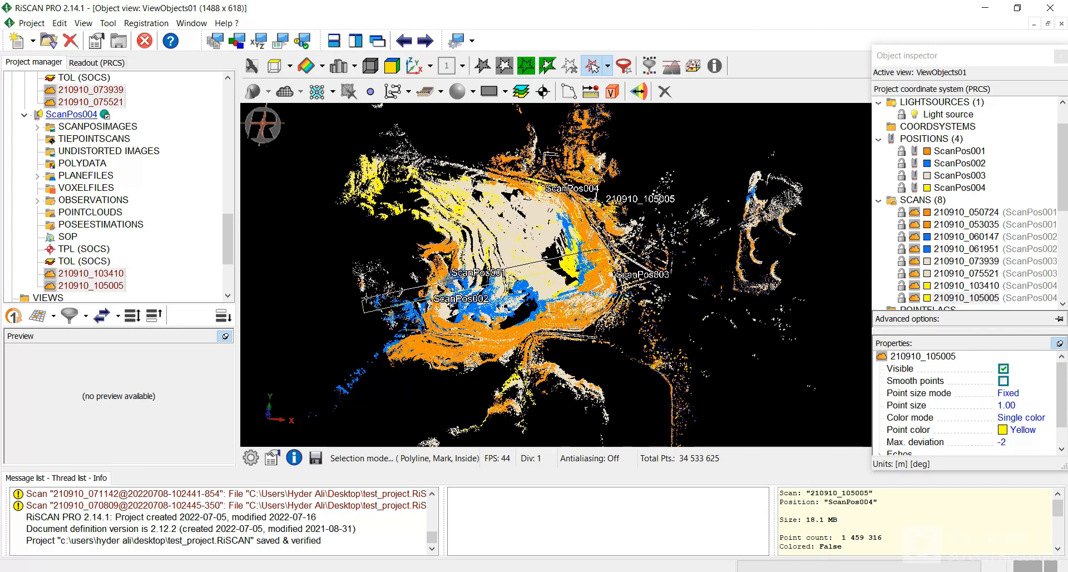
pyautogui.click(368, 299)
pyautogui.doubleClick(367, 299)
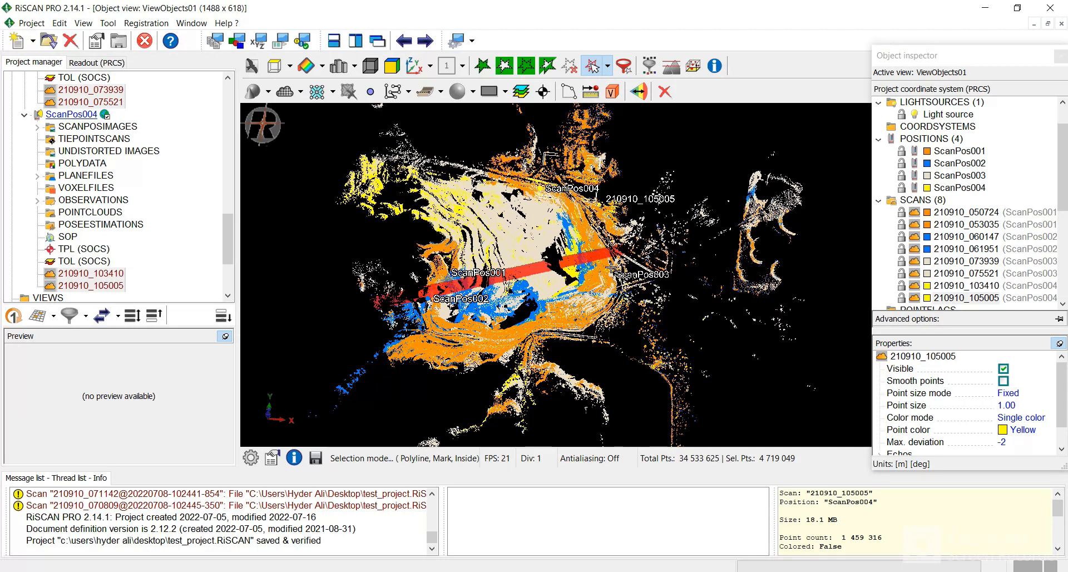
pyautogui.click(482, 67)
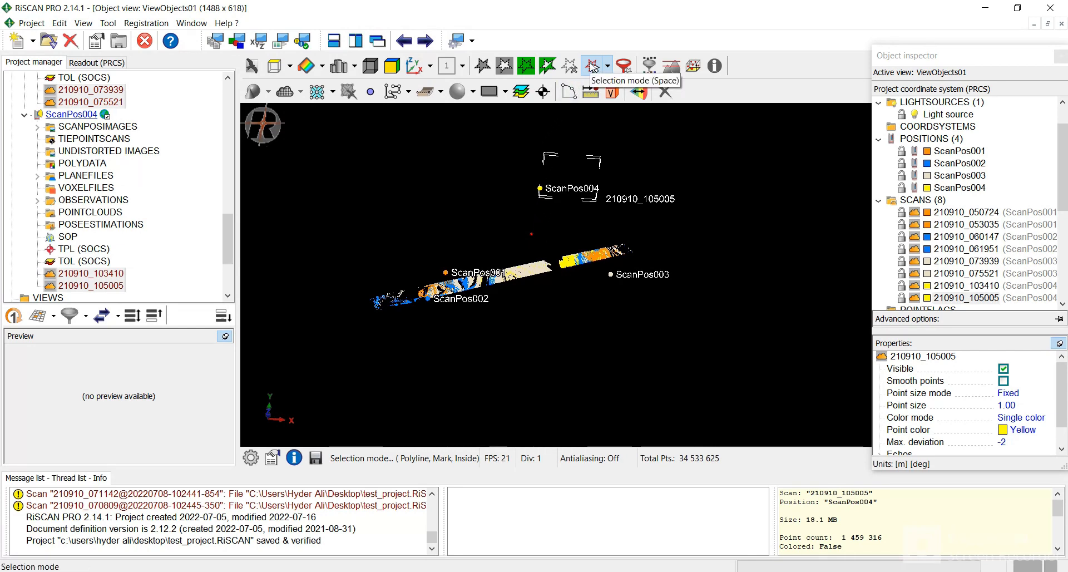
pyautogui.click(593, 66)
# - Examine the cross-section strip around ScanPos001 and ScanPos002 for how well the differently coloured scans align
pyautogui.moveTo(580, 279); pyautogui.dragTo(474, 249)
pyautogui.scroll(5, 466, 285)
pyautogui.moveTo(450, 279); pyautogui.dragTo(604, 282, button='middle')
pyautogui.scroll(6, 471, 257)
pyautogui.moveTo(471, 257); pyautogui.dragTo(465, 302)
pyautogui.scroll(-6, 493, 264)
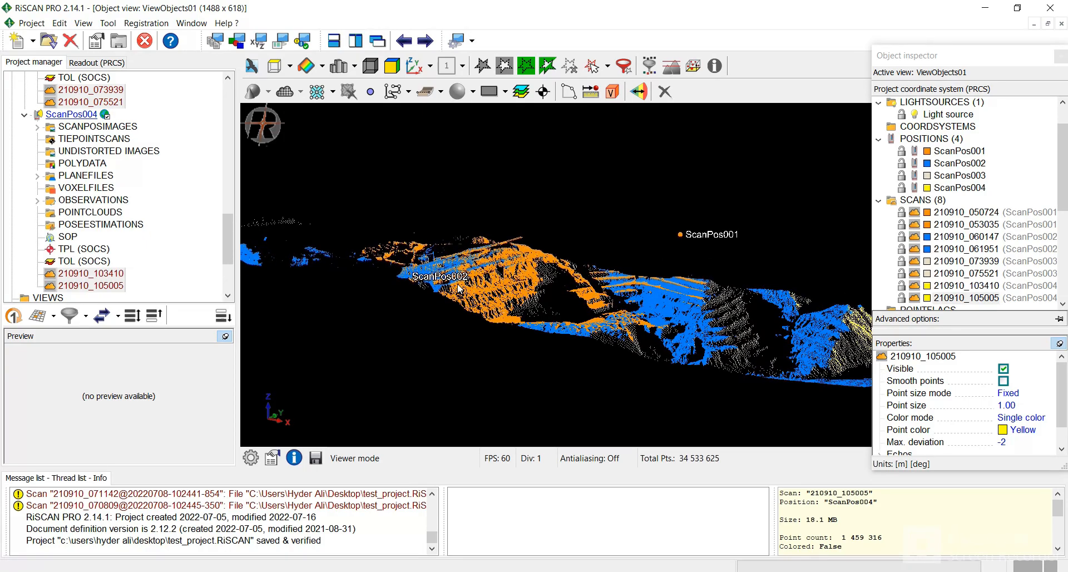
pyautogui.scroll(2, 458, 284)
pyautogui.moveTo(441, 264); pyautogui.dragTo(495, 296)
pyautogui.scroll(6, 462, 281)
pyautogui.scroll(-6, 466, 285)
pyautogui.scroll(6, 476, 290)
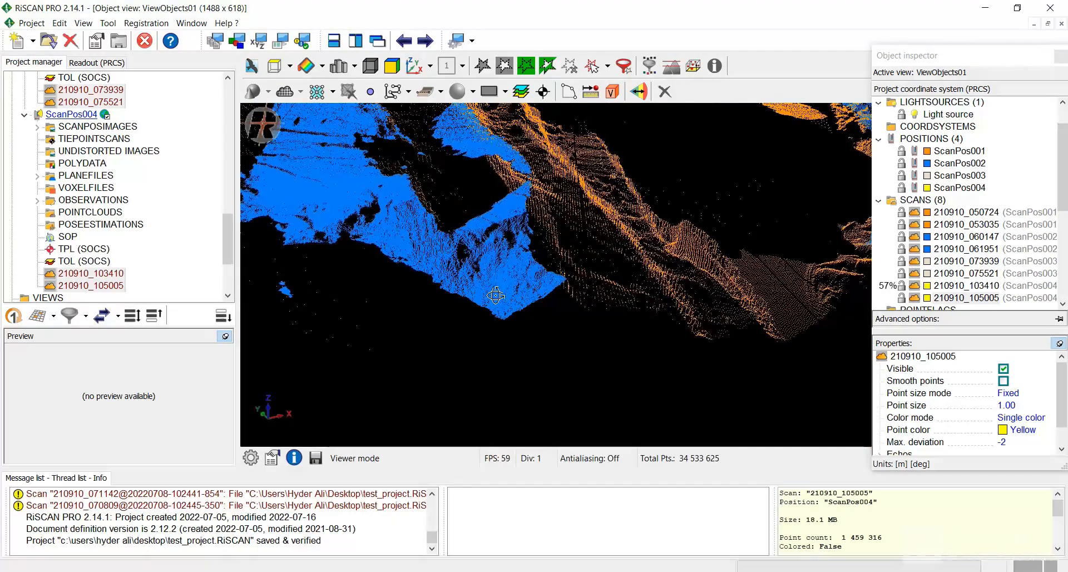
pyautogui.scroll(-5, 483, 270)
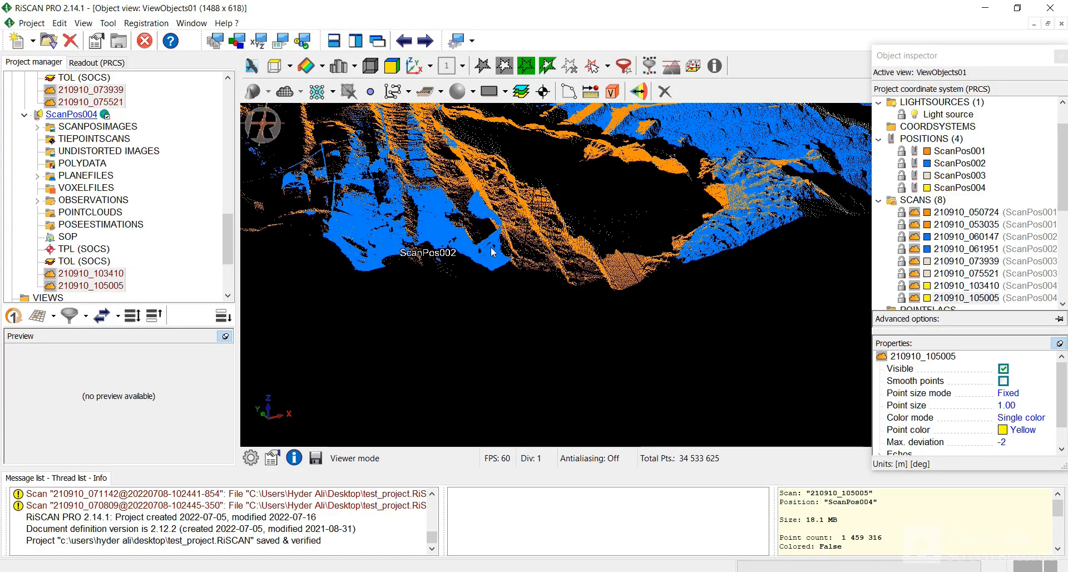
pyautogui.moveTo(525, 243); pyautogui.dragTo(610, 249)
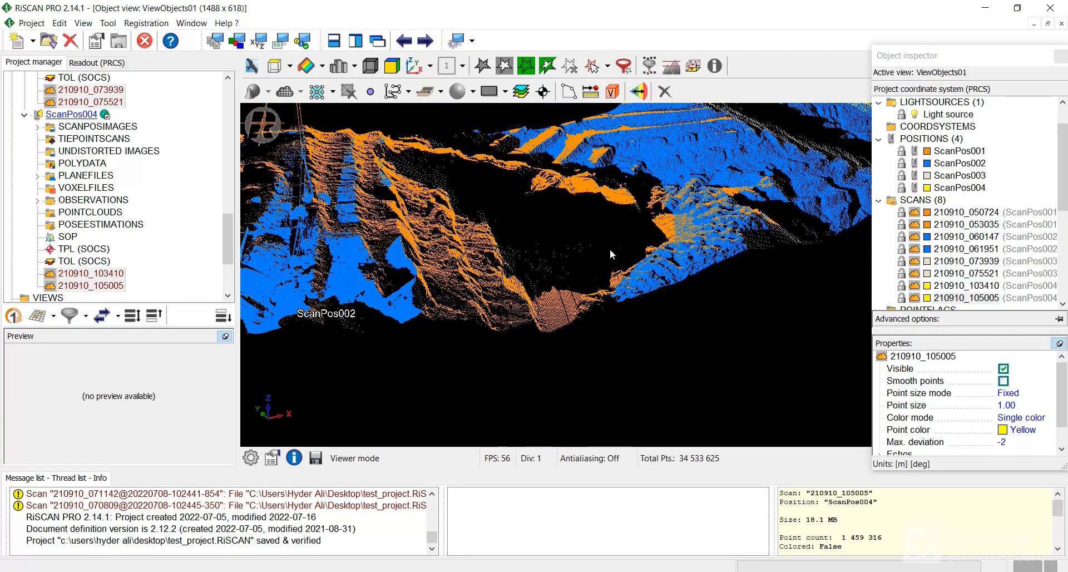
pyautogui.scroll(-6, 611, 248)
pyautogui.moveTo(619, 248); pyautogui.dragTo(455, 287, button='middle')
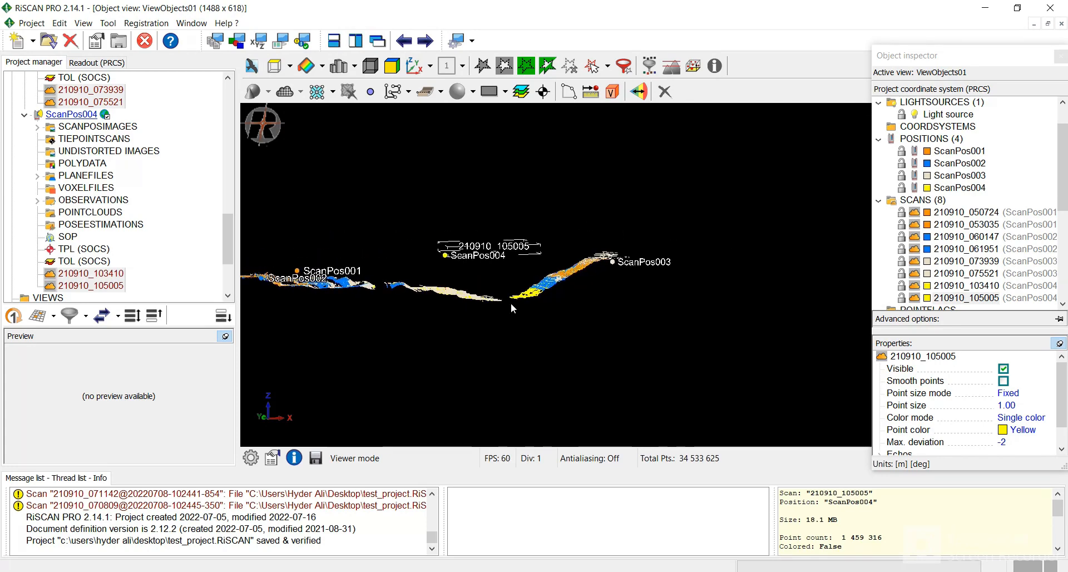
# - Examine the pit slope below ScanPos003 closely from several angles for offsets between the overlapping scans
pyautogui.scroll(6, 528, 289)
pyautogui.moveTo(570, 327); pyautogui.dragTo(454, 331)
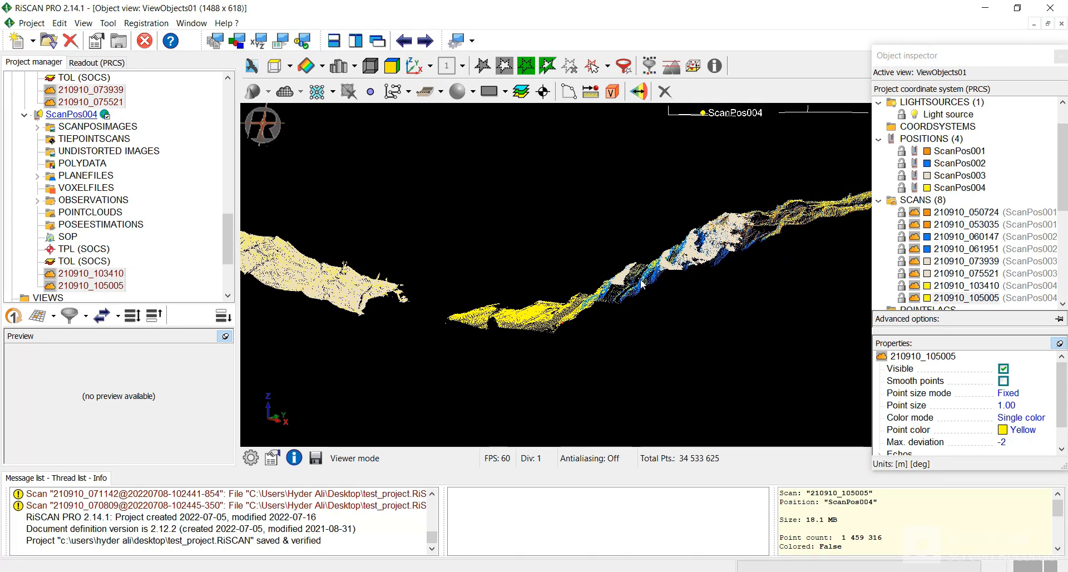
pyautogui.scroll(5, 621, 300)
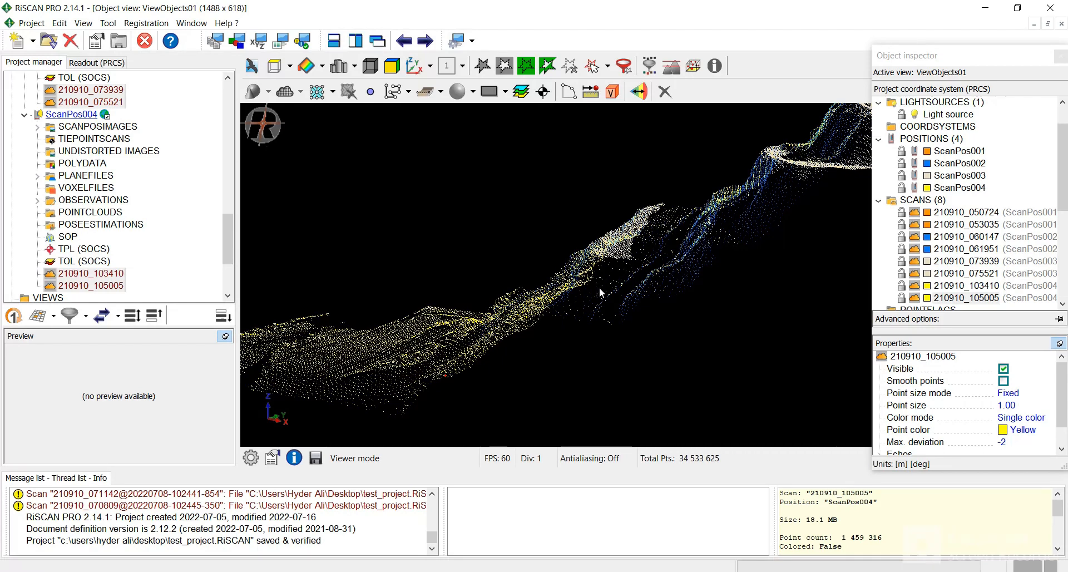
pyautogui.moveTo(599, 292); pyautogui.dragTo(529, 260)
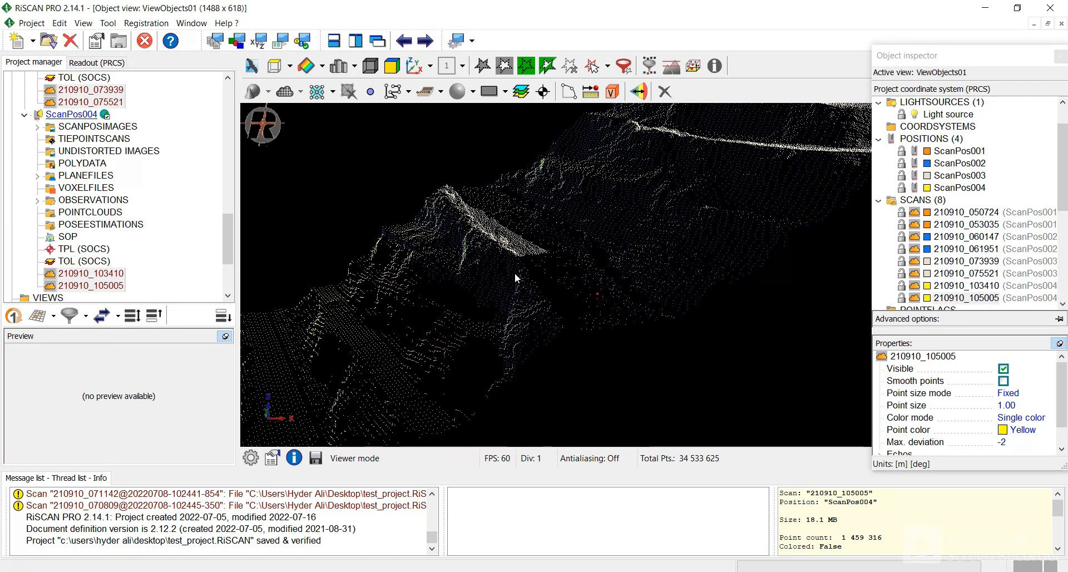
pyautogui.moveTo(489, 362); pyautogui.dragTo(421, 299)
pyautogui.scroll(4, 495, 266)
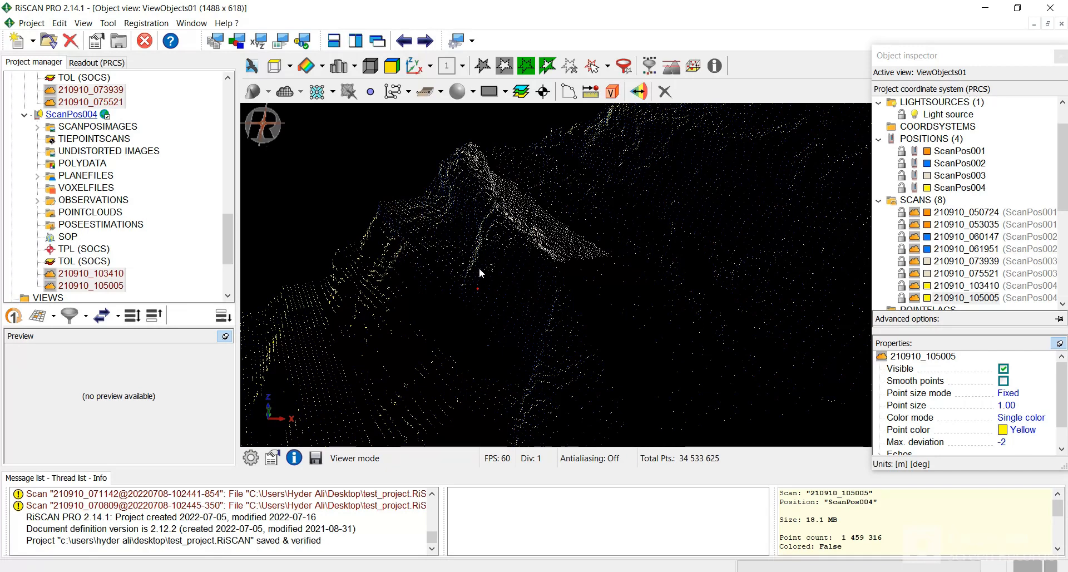
pyautogui.scroll(3, 416, 238)
pyautogui.moveTo(429, 262); pyautogui.dragTo(605, 266)
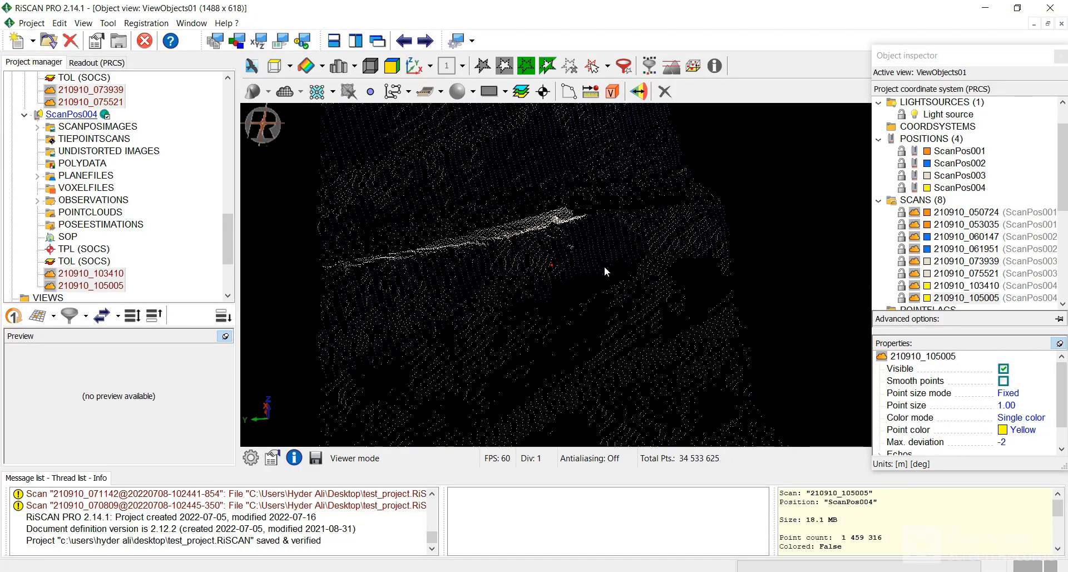
pyautogui.moveTo(591, 294); pyautogui.dragTo(648, 283)
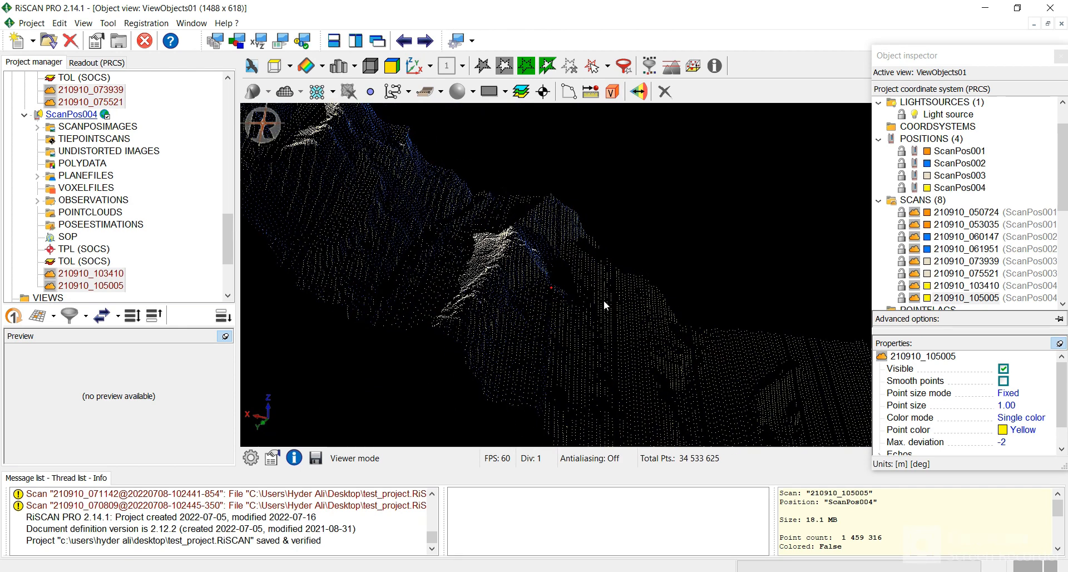
pyautogui.moveTo(587, 310); pyautogui.dragTo(567, 298)
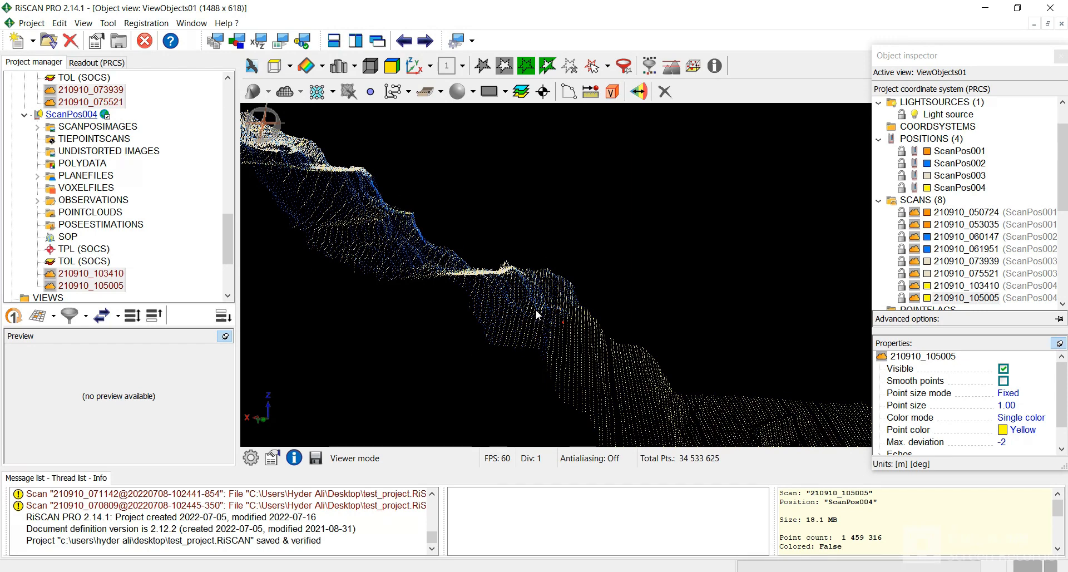
pyautogui.scroll(-3, 543, 283)
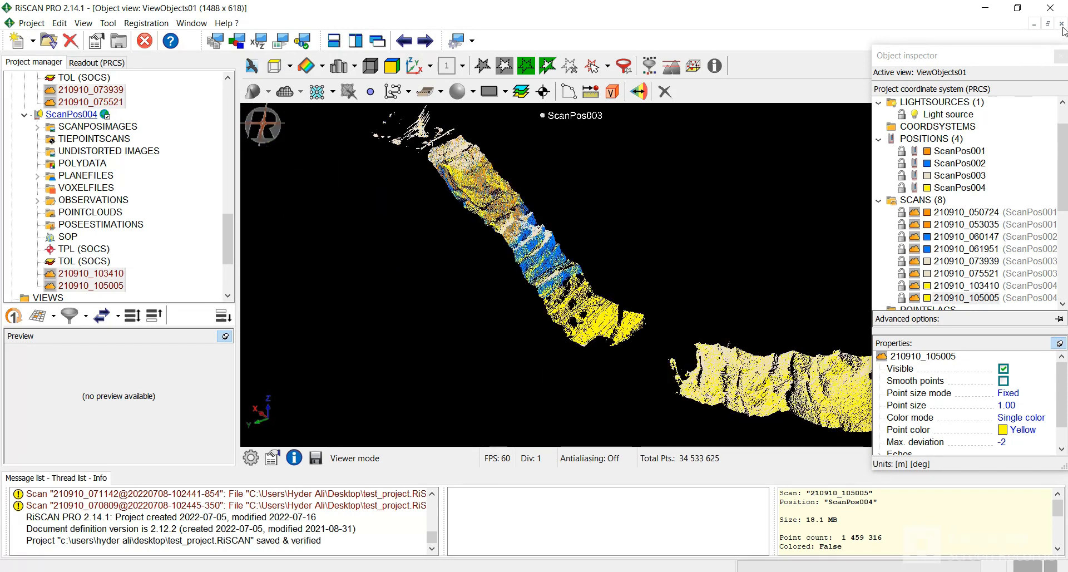
# - Close the object view and select the single scans of all scan positions in the project
pyautogui.click(1061, 23)
pyautogui.click(581, 314)
pyautogui.click(92, 94)
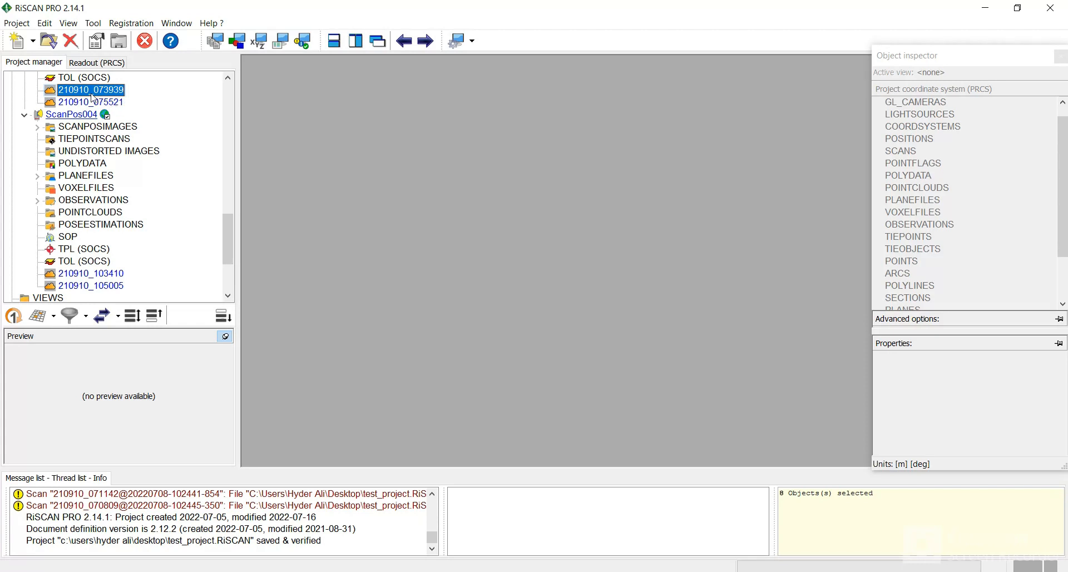
pyautogui.click(131, 316)
pyautogui.scroll(2, 146, 229)
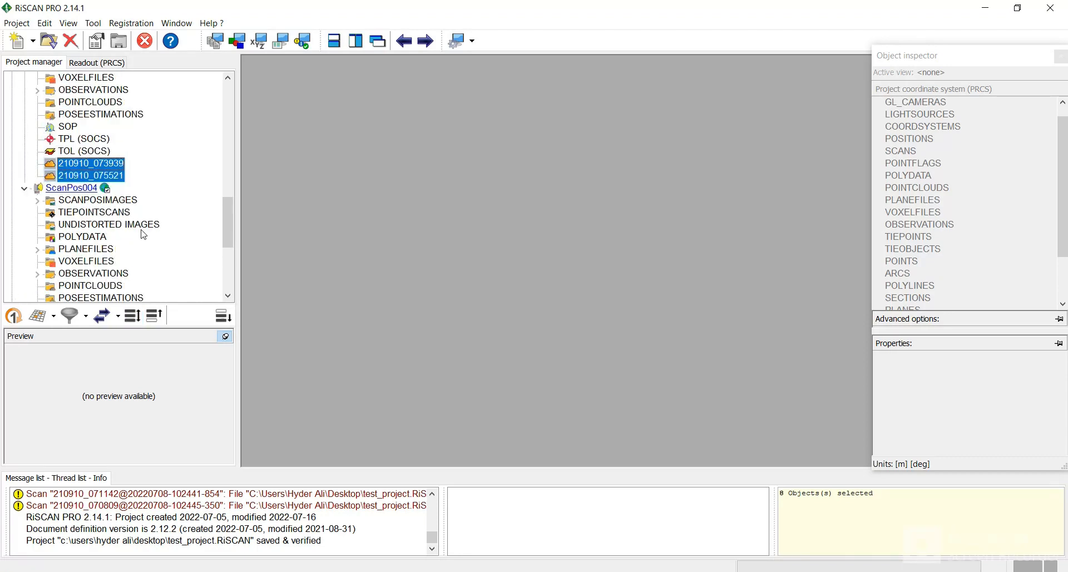
pyautogui.scroll(9, 143, 234)
pyautogui.scroll(3, 143, 235)
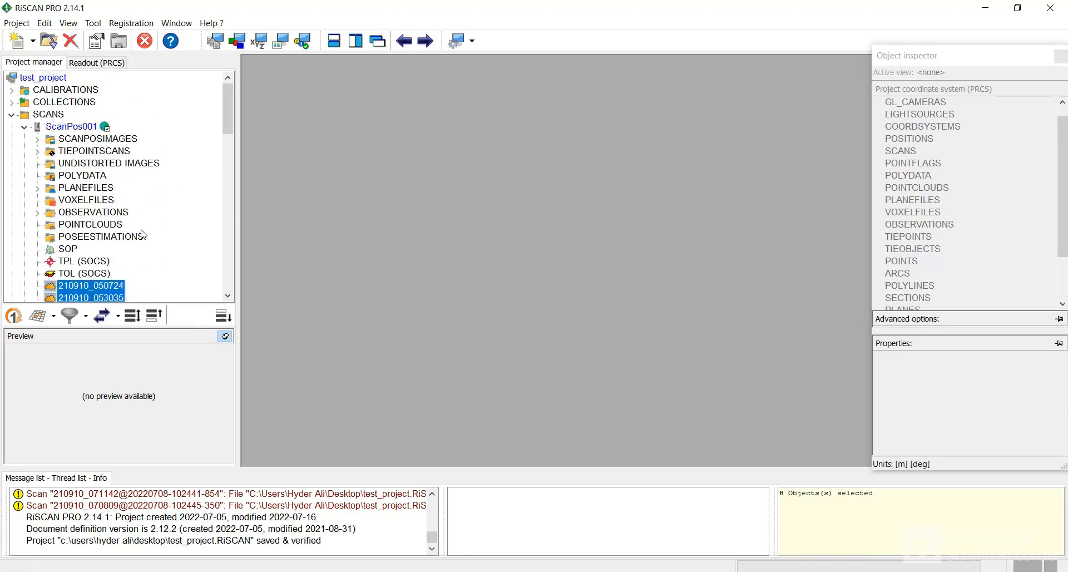
# - Prepare polydata from all eight selected single scans for the Multi Station Adjustment, using only the plane patch filter
pyautogui.click(124, 25)
pyautogui.moveTo(176, 70)
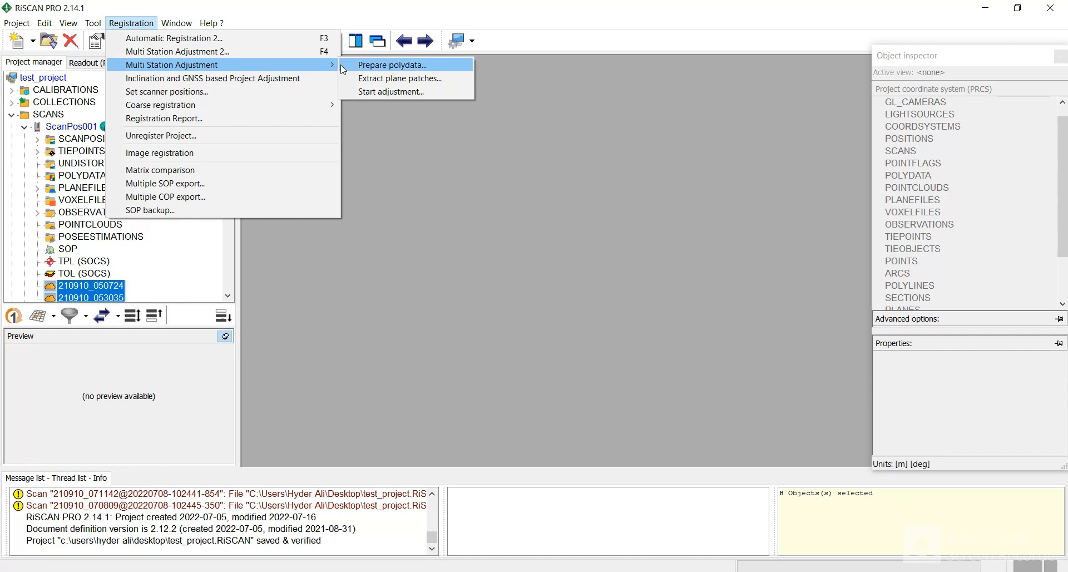
pyautogui.click(452, 65)
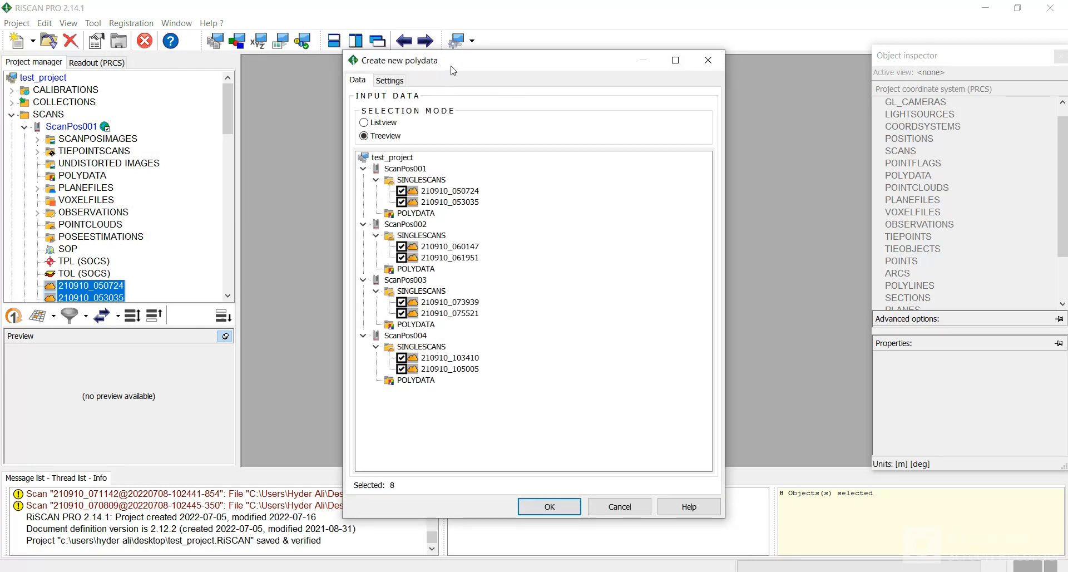
pyautogui.moveTo(453, 67); pyautogui.dragTo(448, 48)
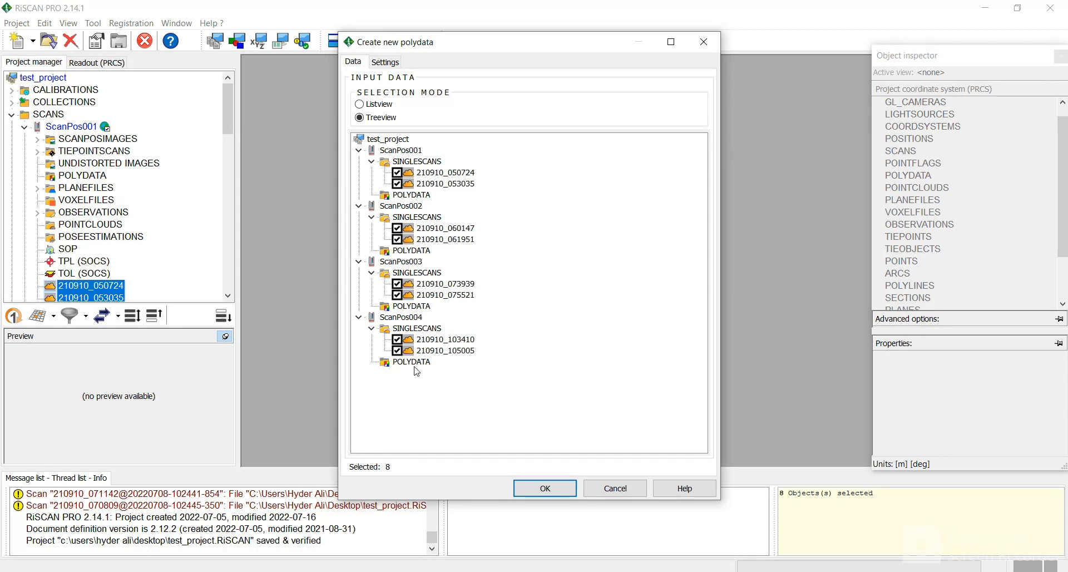
pyautogui.click(384, 62)
pyautogui.click(355, 130)
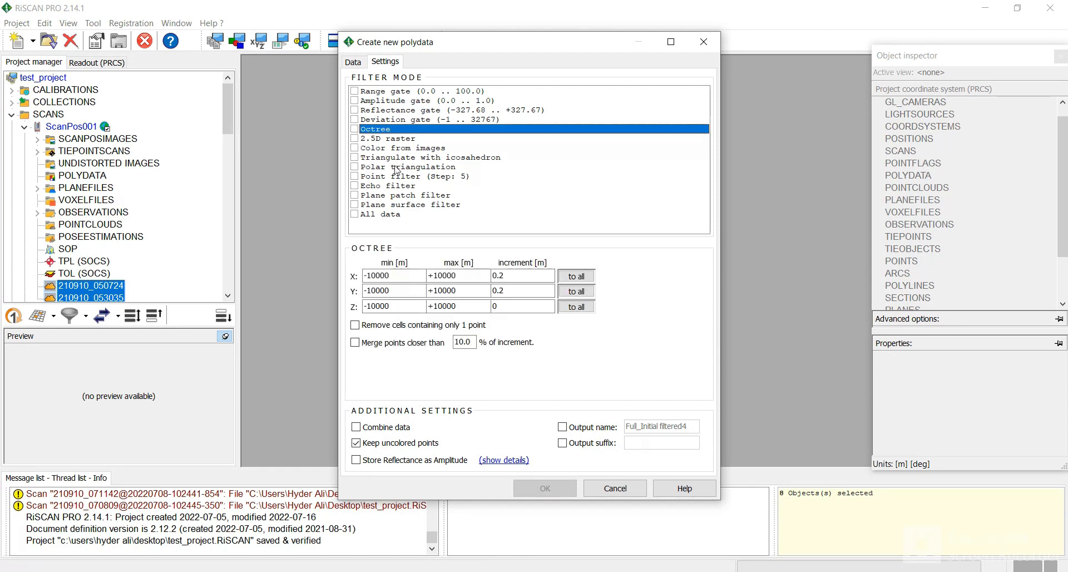
pyautogui.click(355, 195)
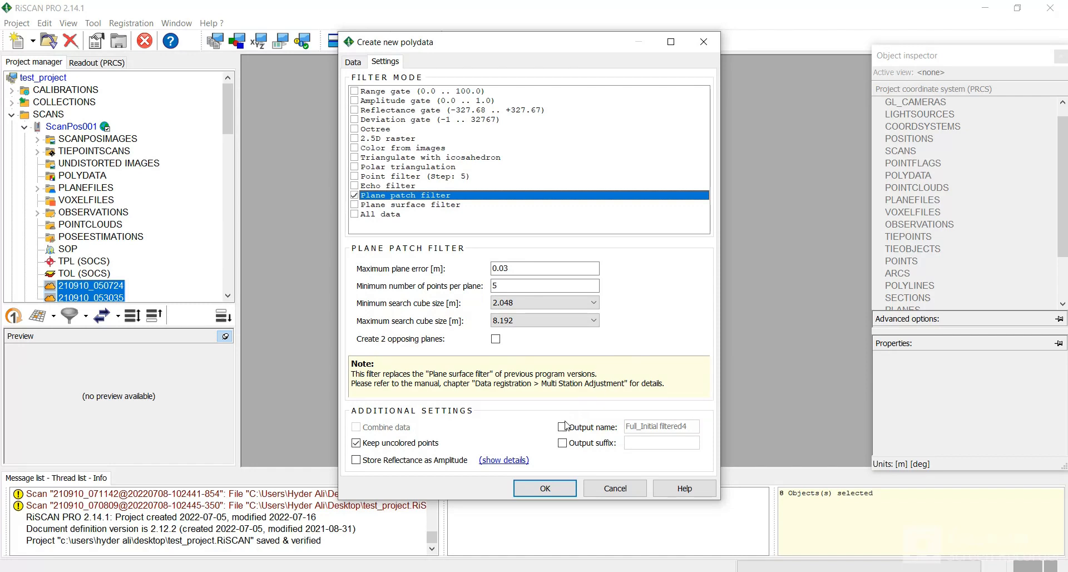
pyautogui.click(540, 490)
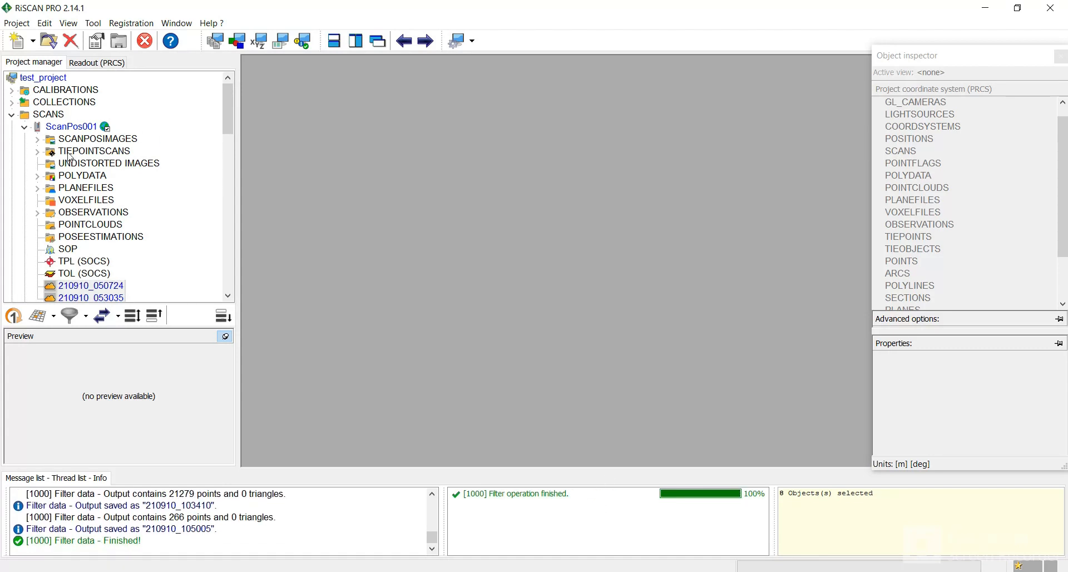
# - Collapse ScanPos001 to ScanPos004 in the project tree and select all four scan positions
pyautogui.click(23, 127)
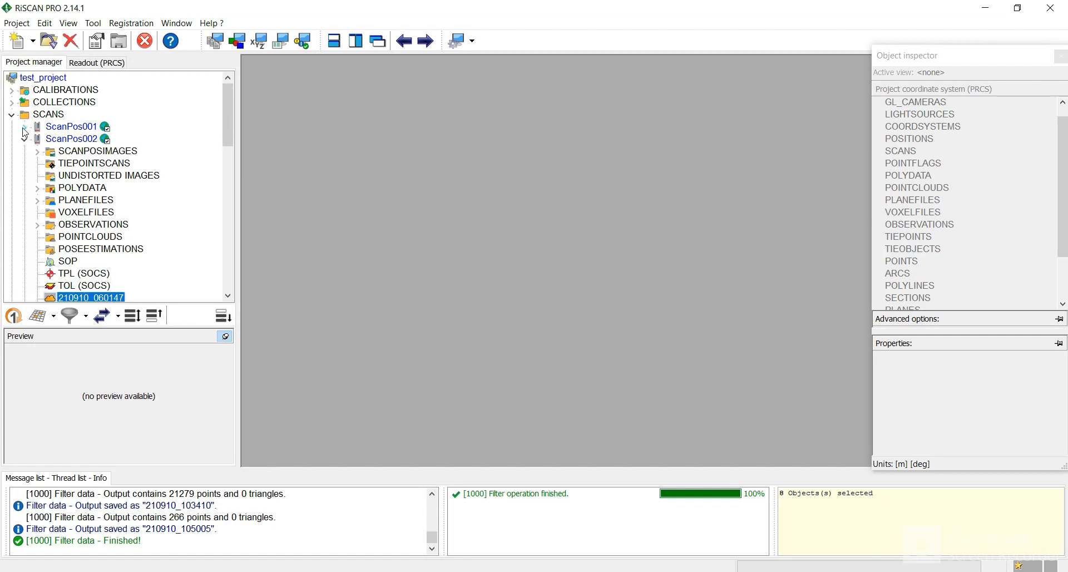
pyautogui.click(24, 139)
pyautogui.click(24, 152)
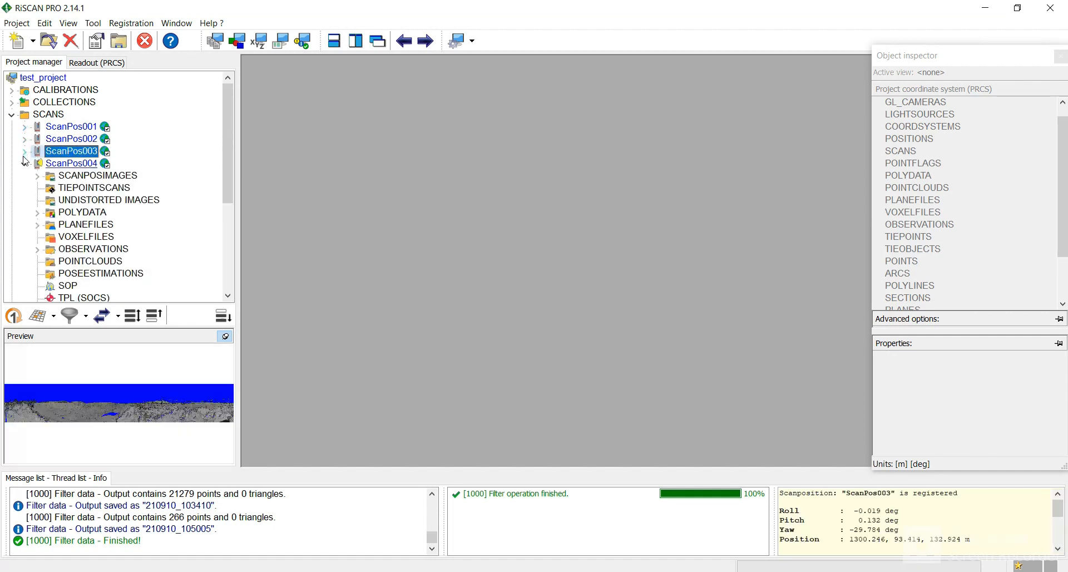
pyautogui.click(24, 164)
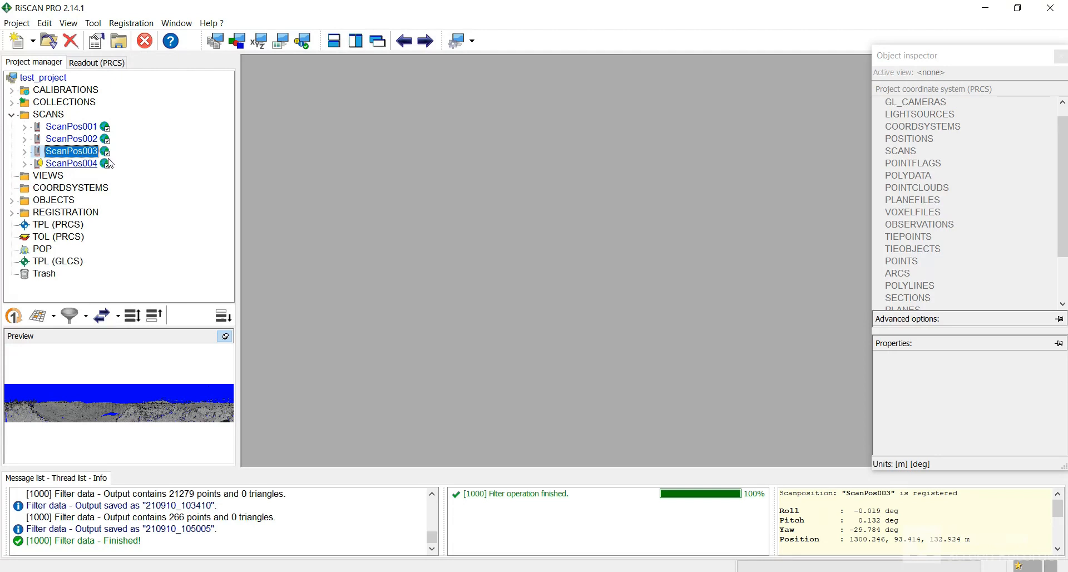
pyautogui.click(132, 316)
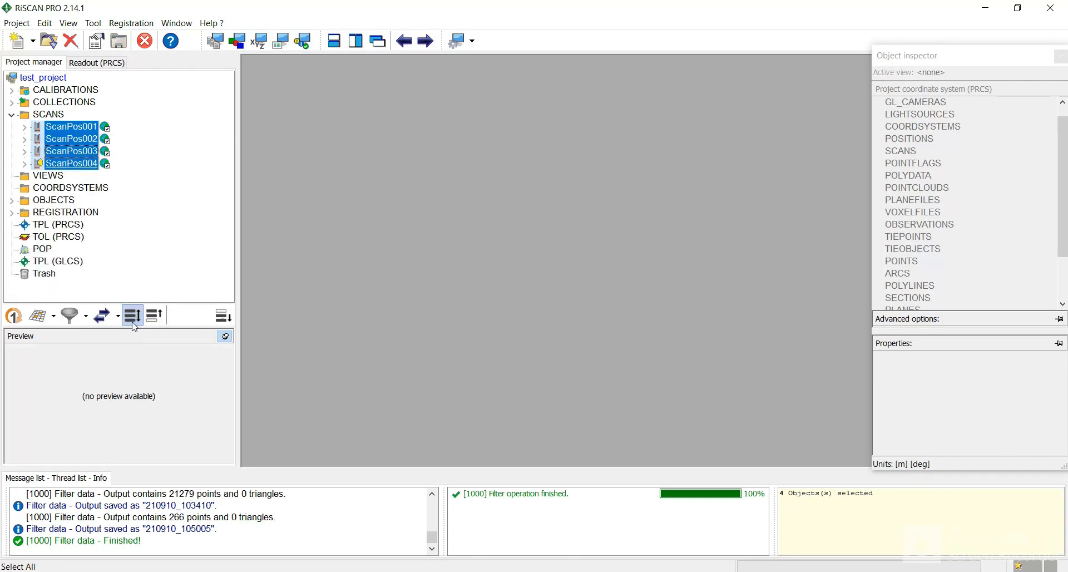
# - Start a Multi Station Adjustment and lock the position and orientation of ScanPos001
pyautogui.click(140, 26)
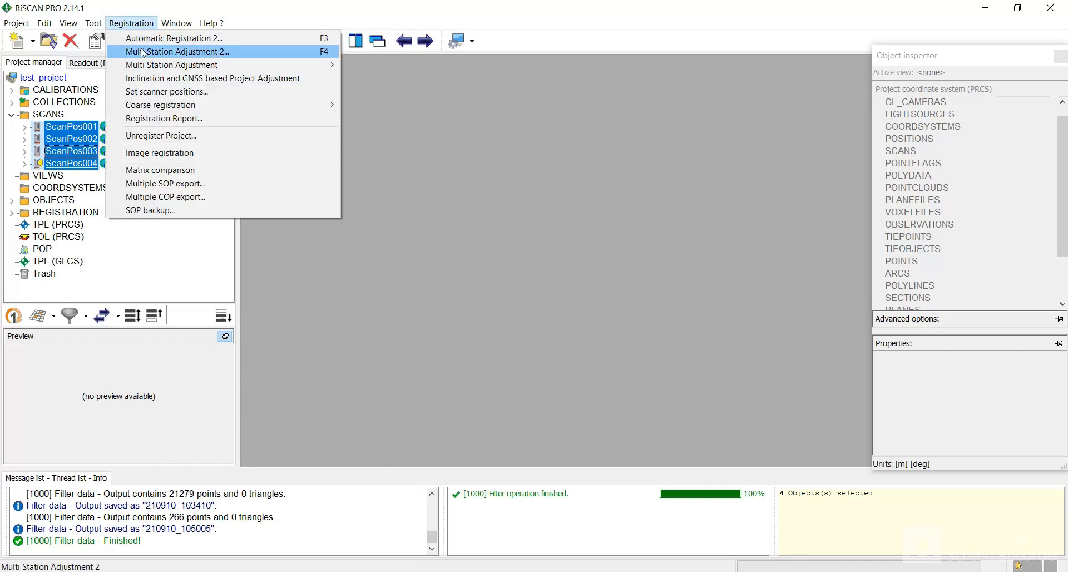
pyautogui.moveTo(204, 69)
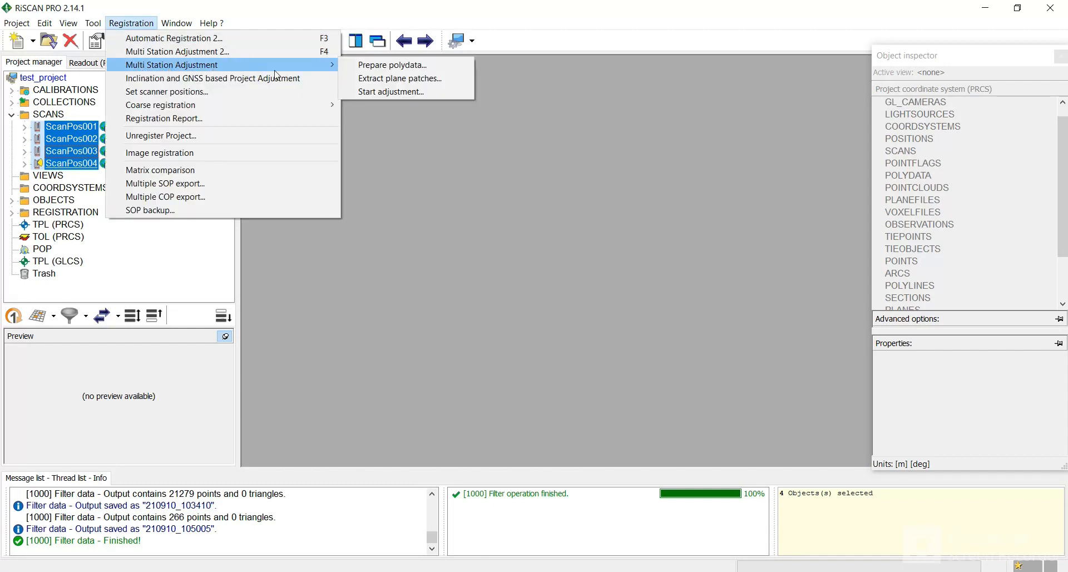
pyautogui.click(451, 91)
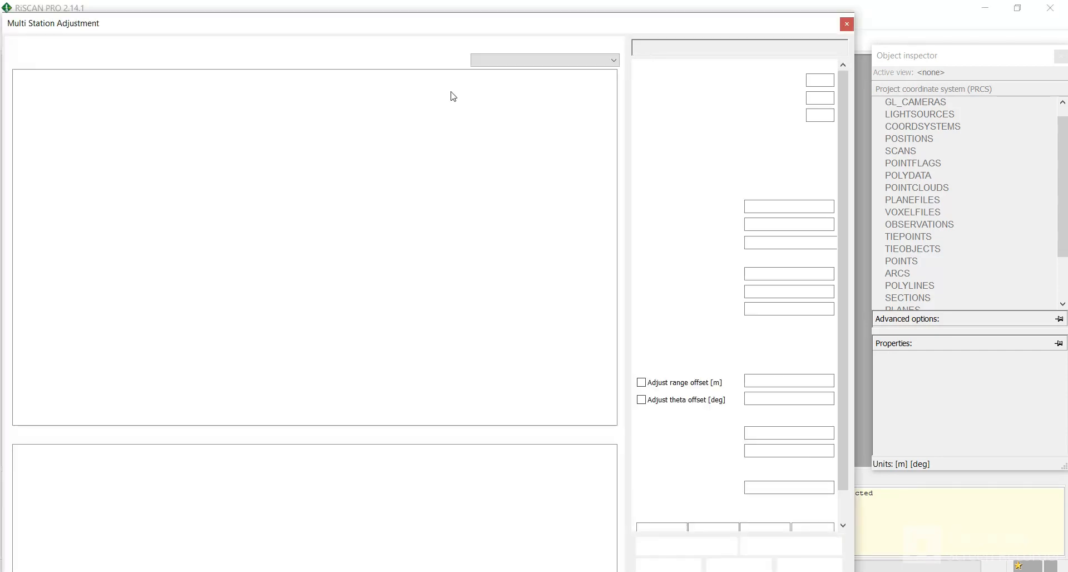
pyautogui.moveTo(360, 20); pyautogui.dragTo(361, 15)
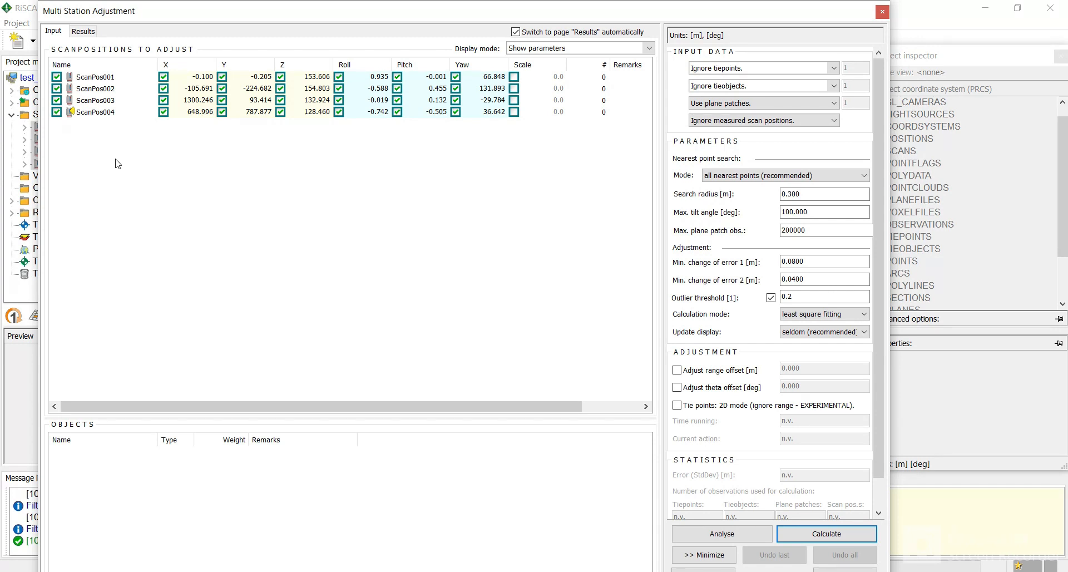
pyautogui.rightClick(99, 82)
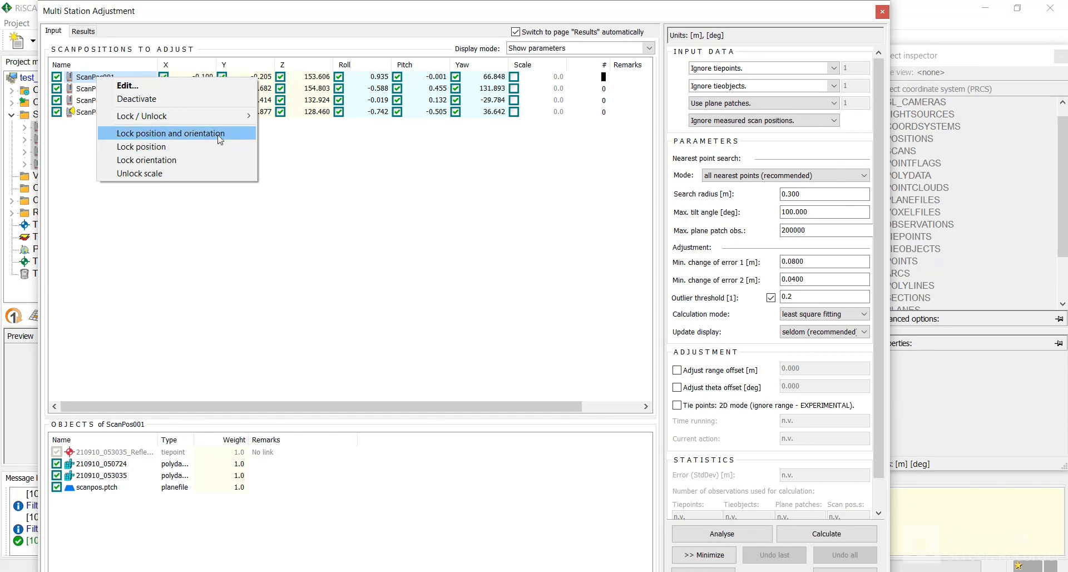
pyautogui.click(241, 134)
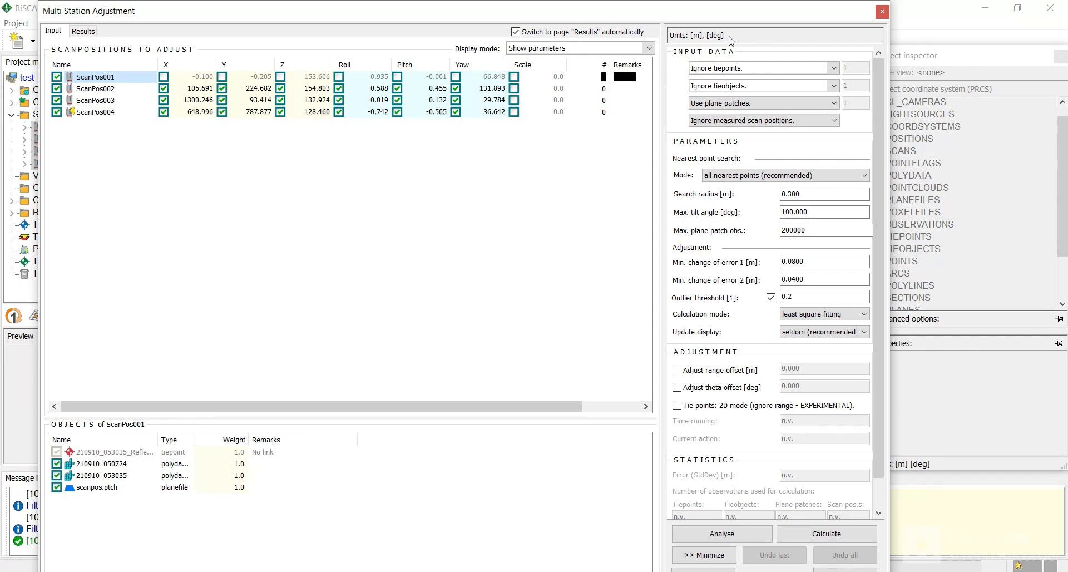
pyautogui.moveTo(748, 20); pyautogui.dragTo(740, 19)
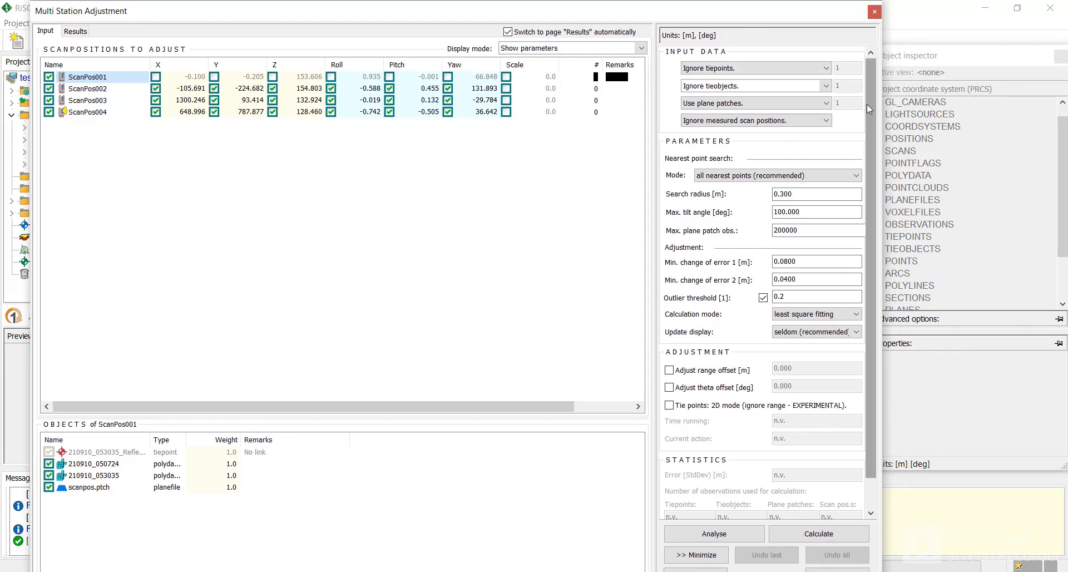
# - Calculate the adjustment with a search radius of 10 m and minimum changes of error 1 and 2 of 5 m and 2.5 m
pyautogui.click(806, 194)
pyautogui.moveTo(807, 195); pyautogui.dragTo(766, 199)
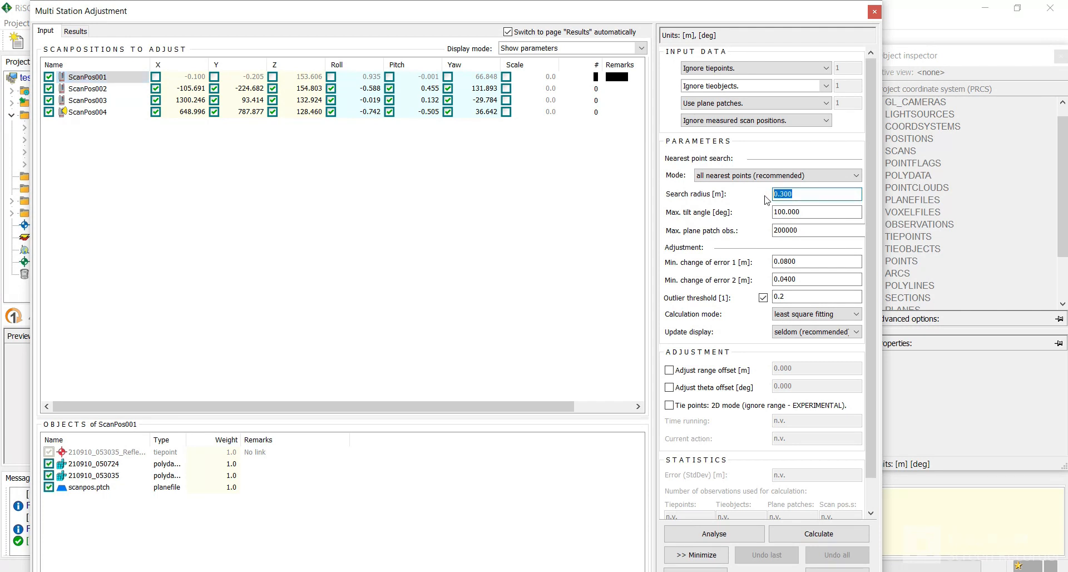
pyautogui.write('10')
pyautogui.doubleClick(808, 264)
pyautogui.write('5')
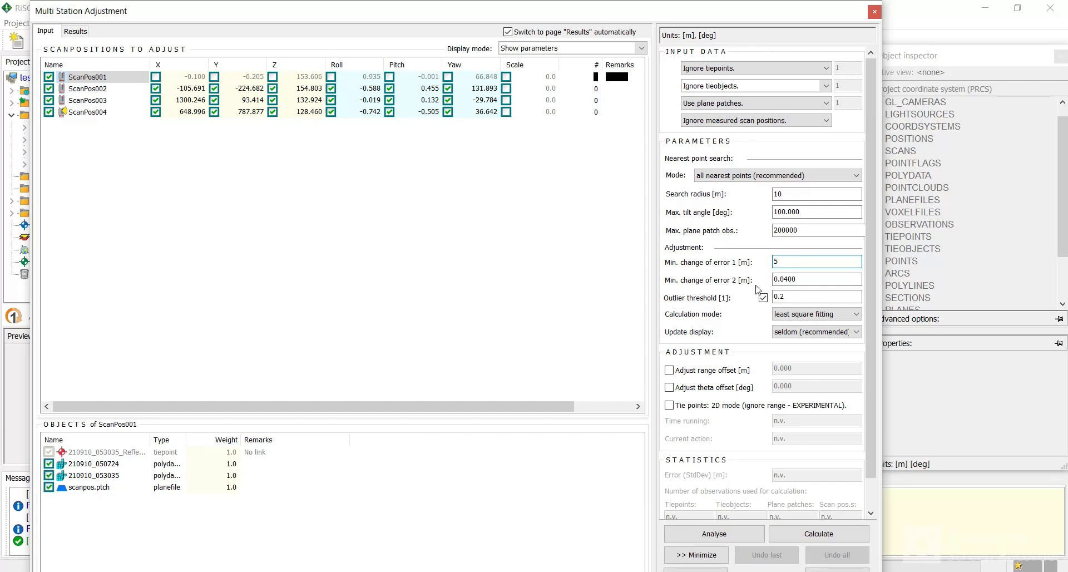
pyautogui.doubleClick(808, 282)
pyautogui.write('2.5')
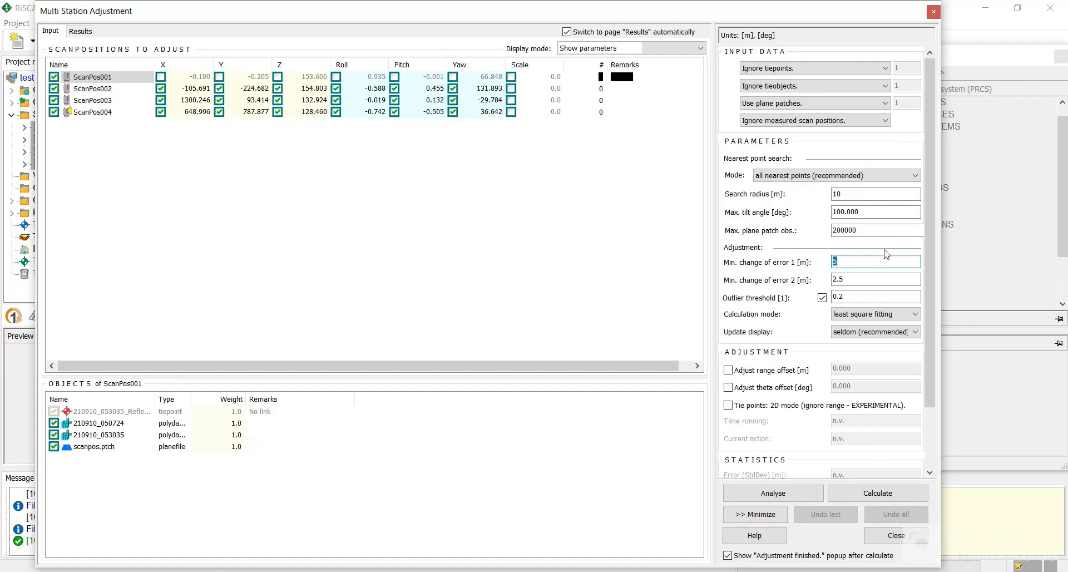
pyautogui.click(879, 263)
pyautogui.click(848, 497)
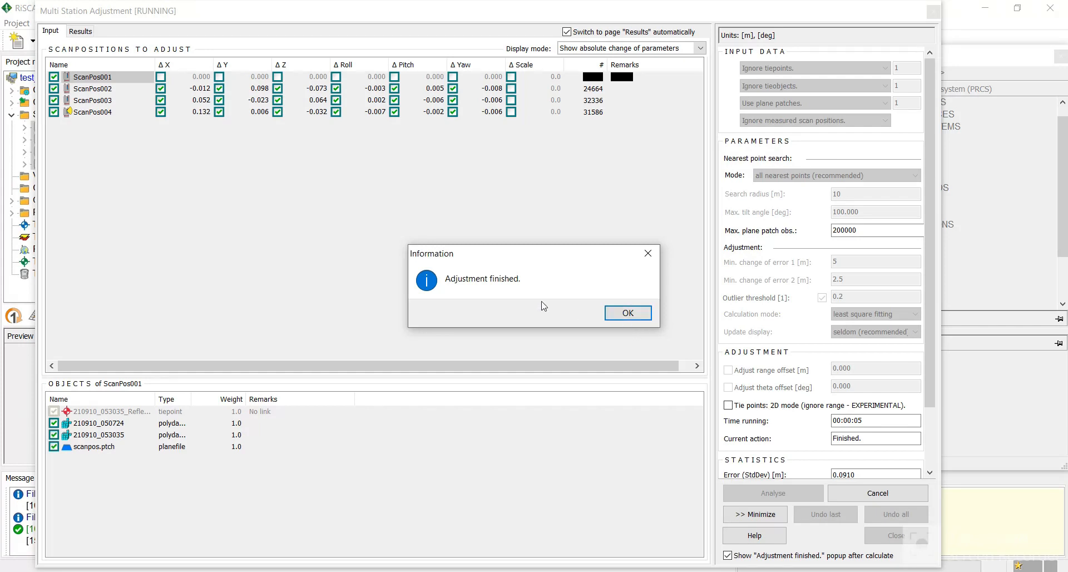
pyautogui.click(628, 313)
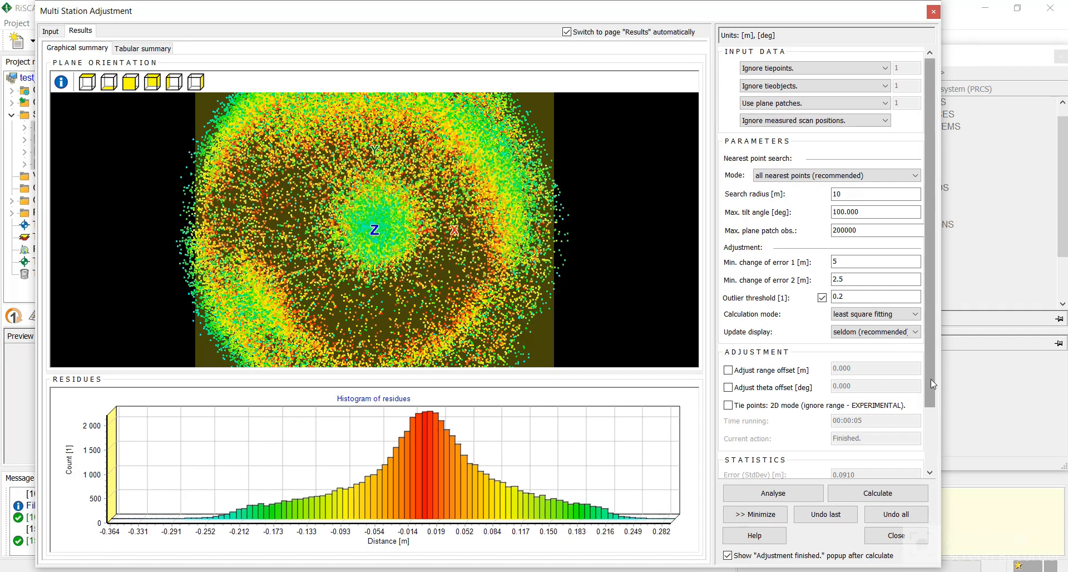
# - Set the search radius to 0.3 m, the minimum change of error 1 to 0.08 m and of error 2 to 0.04 m
pyautogui.moveTo(931, 380); pyautogui.dragTo(915, 442)
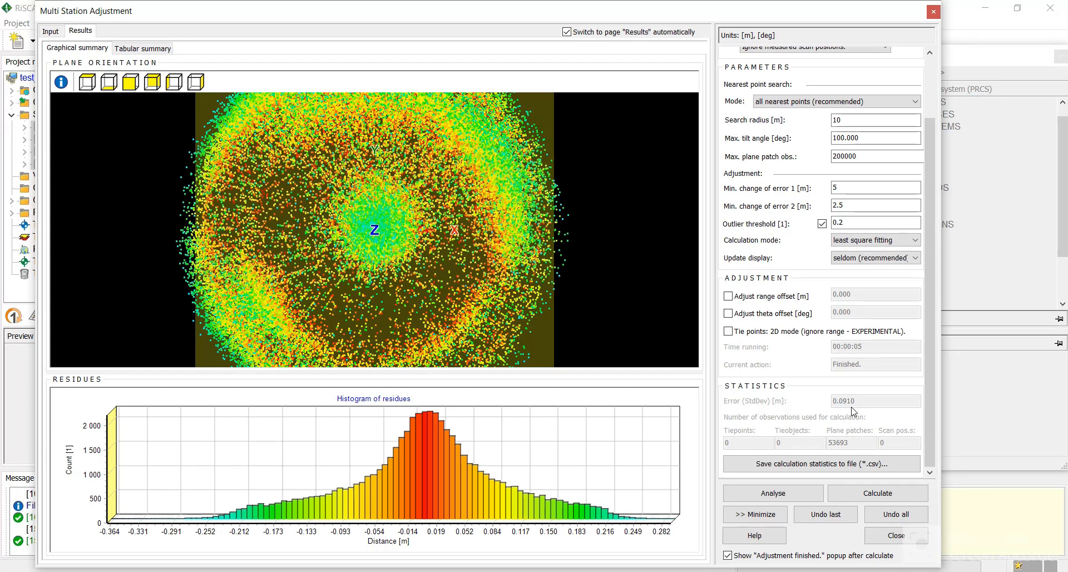
pyautogui.scroll(2, 853, 412)
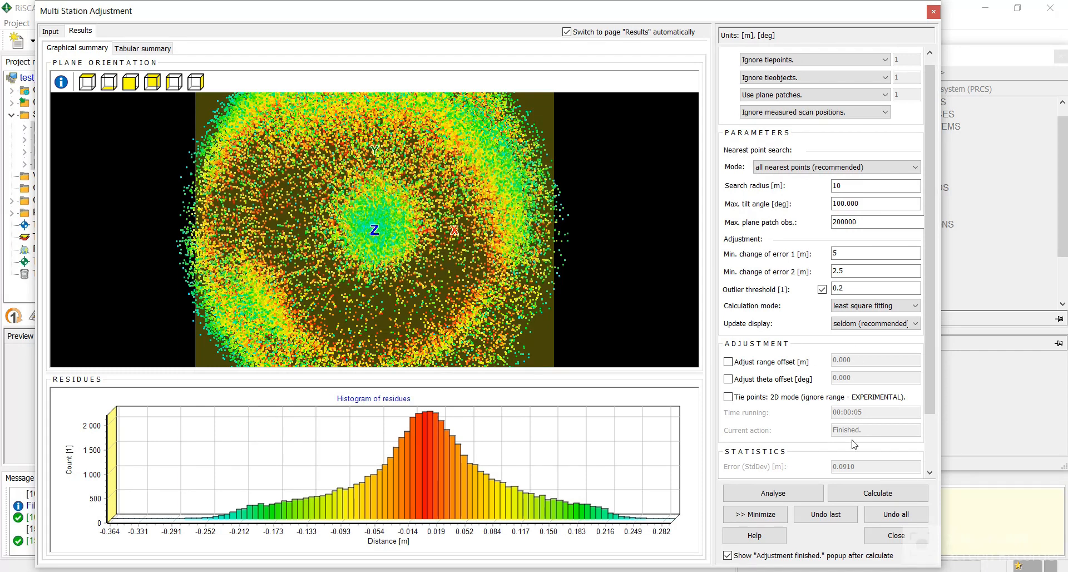
pyautogui.doubleClick(841, 187)
pyautogui.write('0.3')
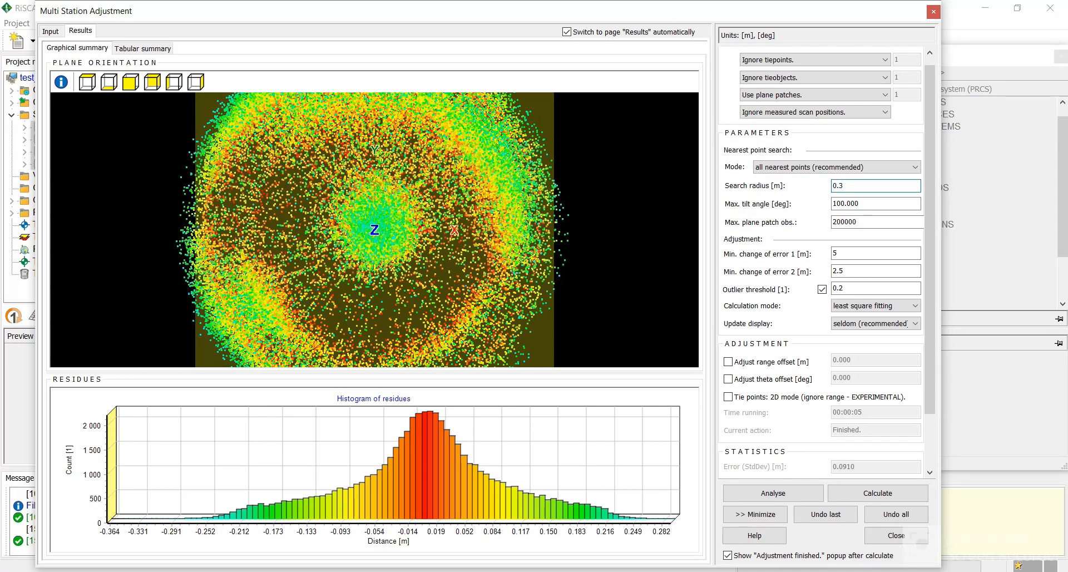
pyautogui.doubleClick(850, 254)
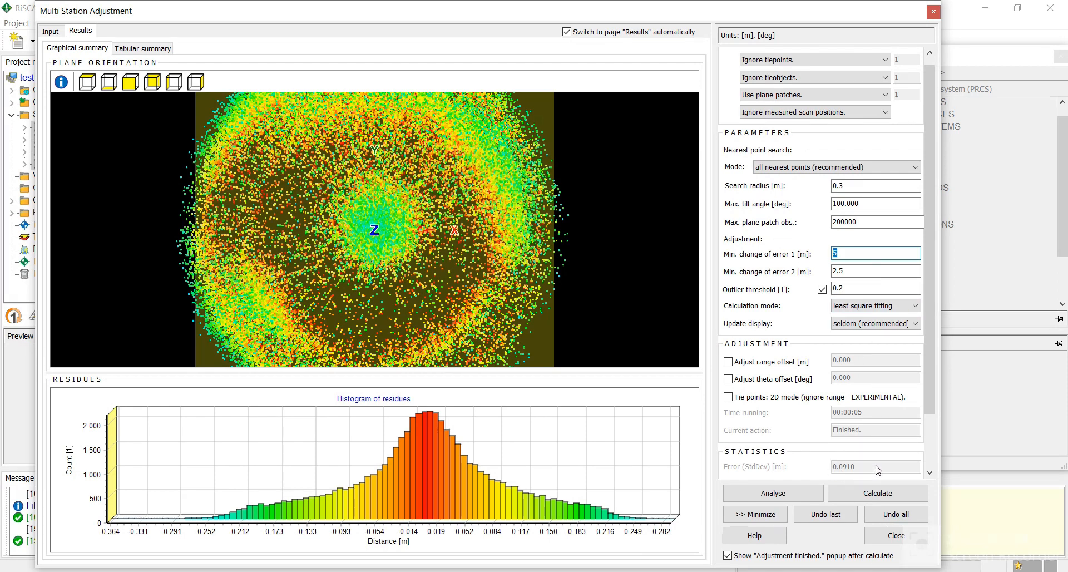
pyautogui.write('0.08')
pyautogui.click(856, 269)
pyautogui.moveTo(857, 269); pyautogui.dragTo(832, 271)
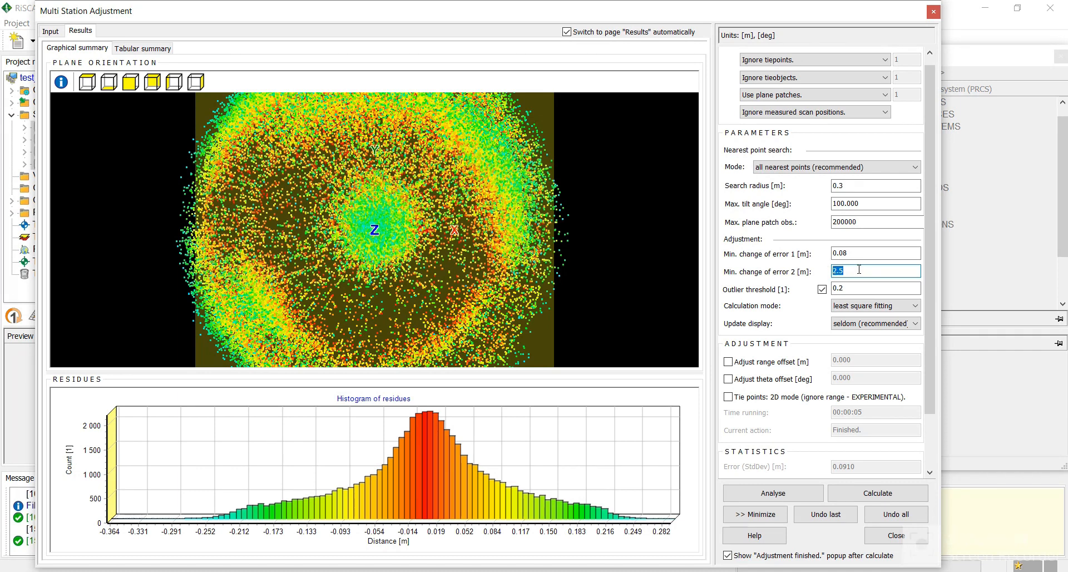
pyautogui.write('0.04')
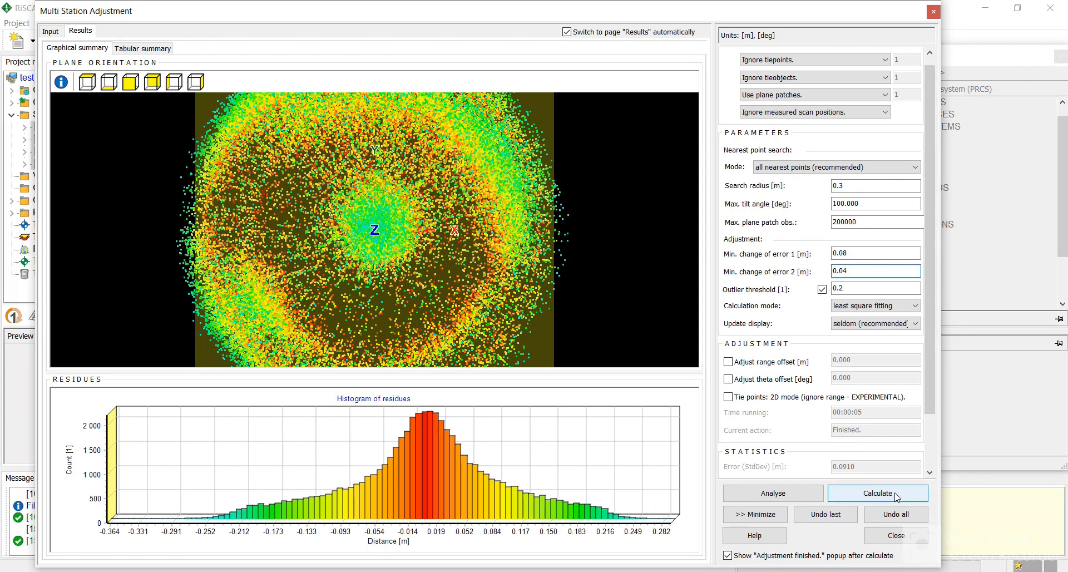
# - Recalculate the adjustment with the refined parameters and close the Multi Station Adjustment
pyautogui.click(907, 499)
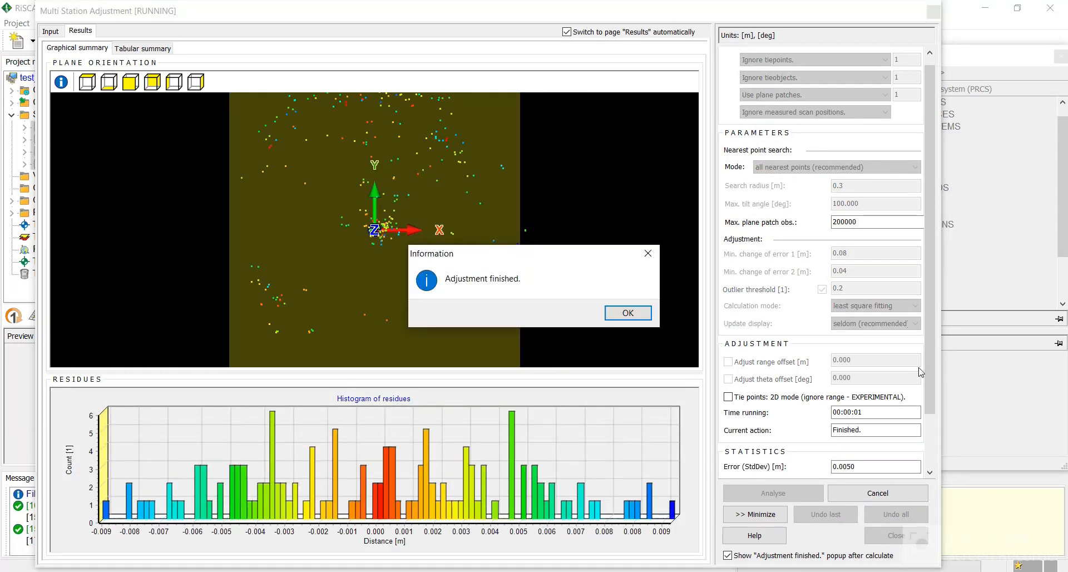
pyautogui.click(627, 313)
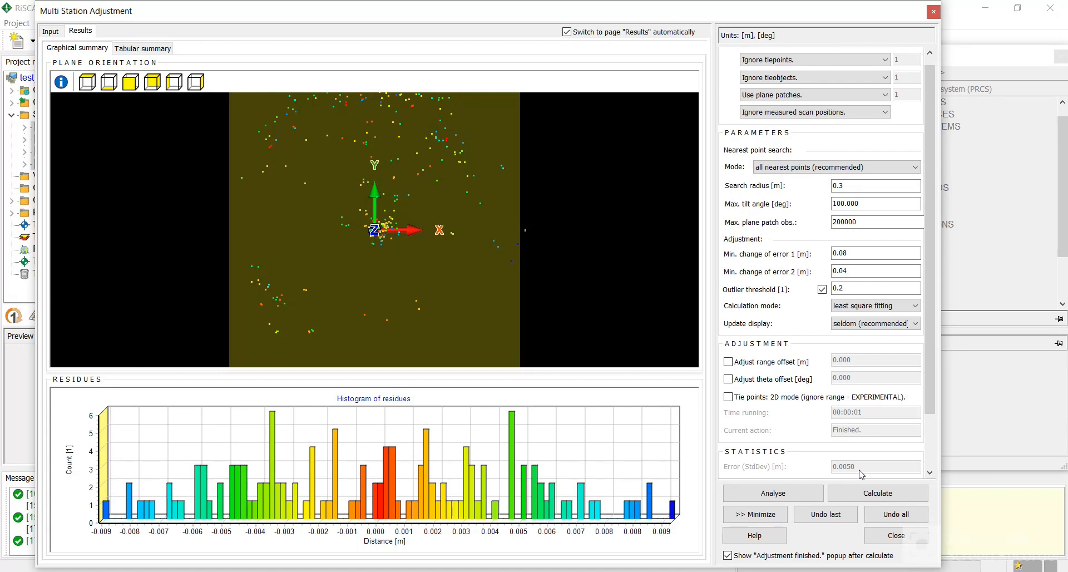
pyautogui.moveTo(854, 271); pyautogui.dragTo(795, 341)
pyautogui.click(897, 535)
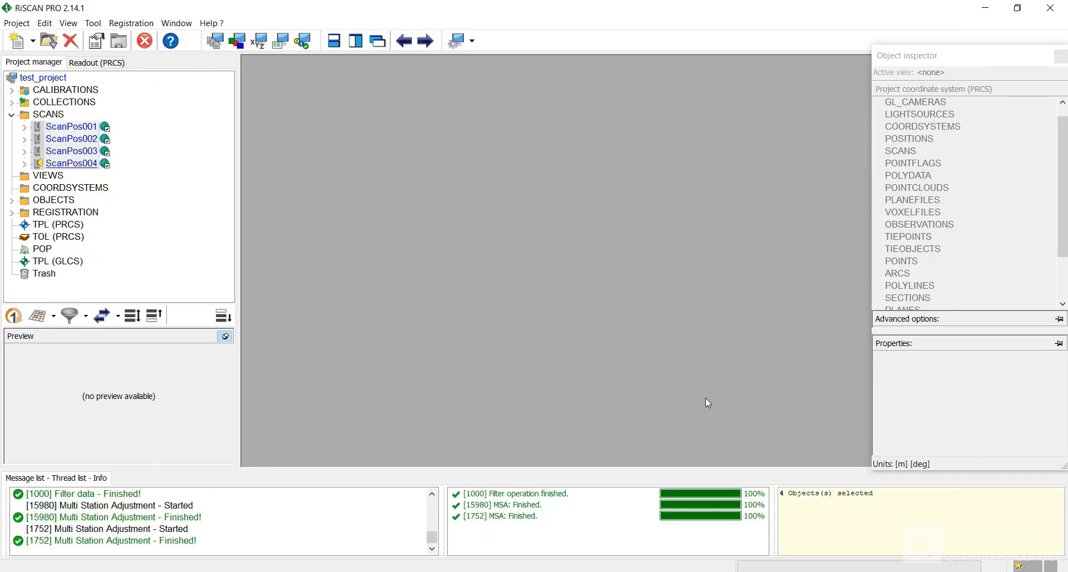
# - Open the eight scans of ScanPos001 to ScanPos004 together in a new object view, displayed by reflectance value
pyautogui.click(25, 127)
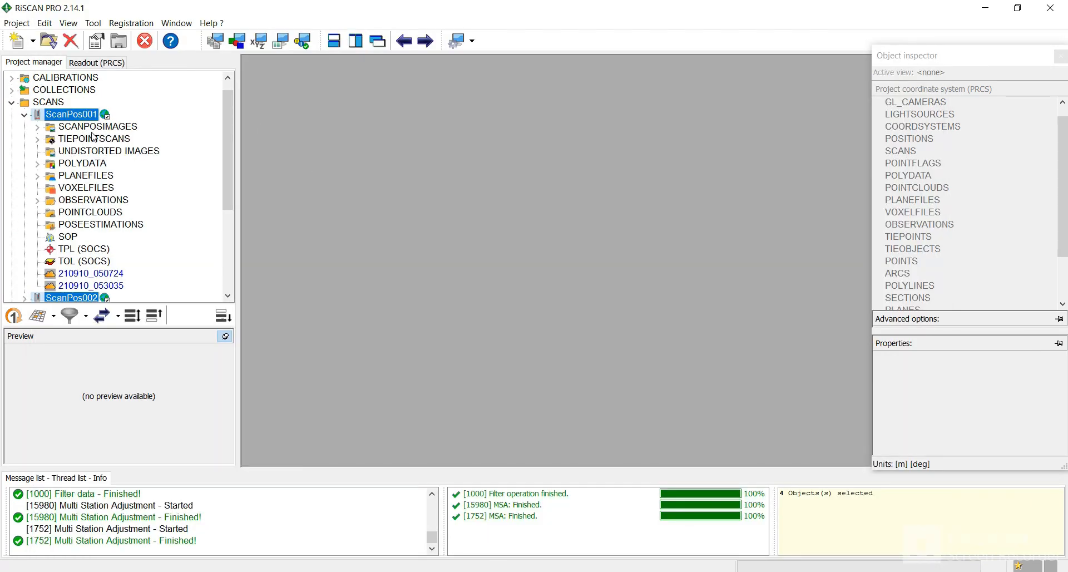
pyautogui.click(82, 239)
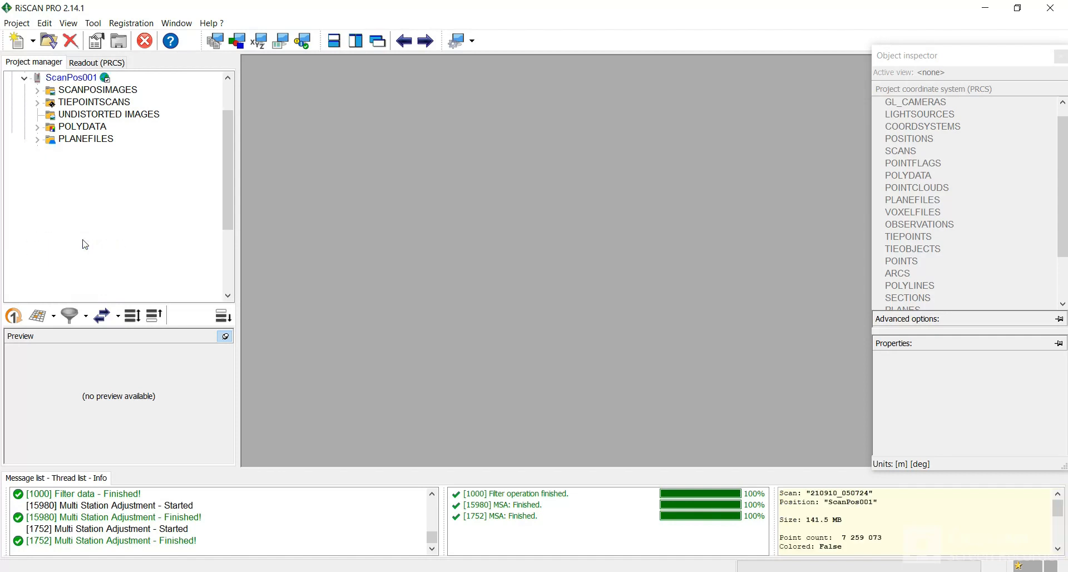
pyautogui.click(131, 315)
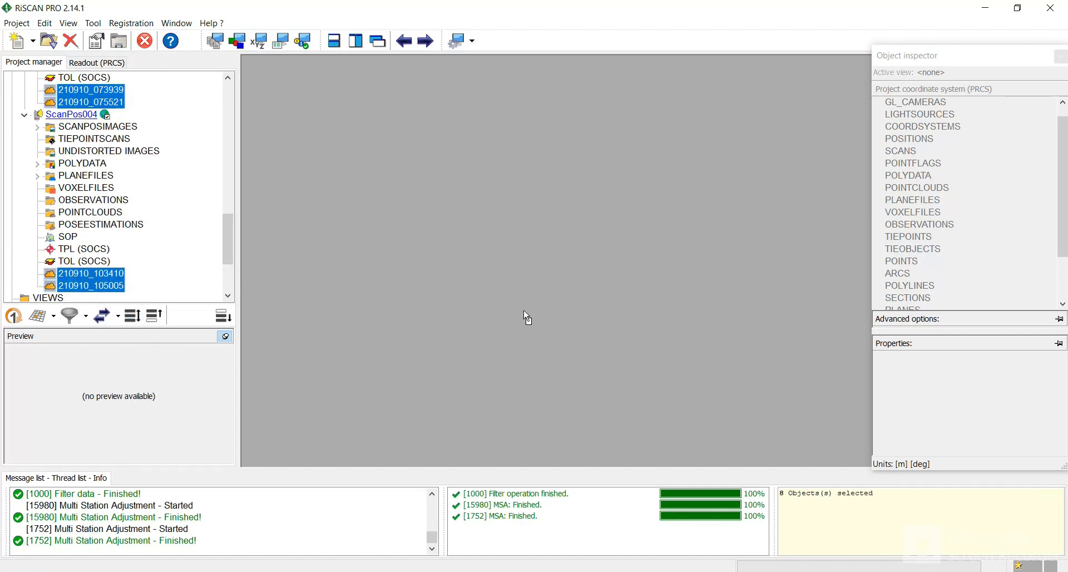
pyautogui.moveTo(530, 326); pyautogui.dragTo(529, 325)
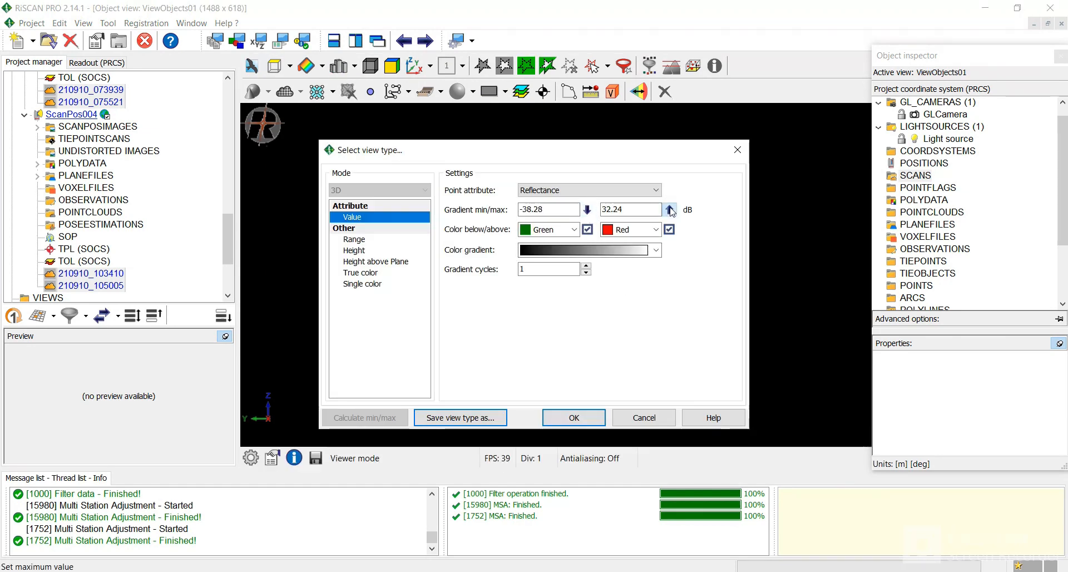
pyautogui.click(573, 419)
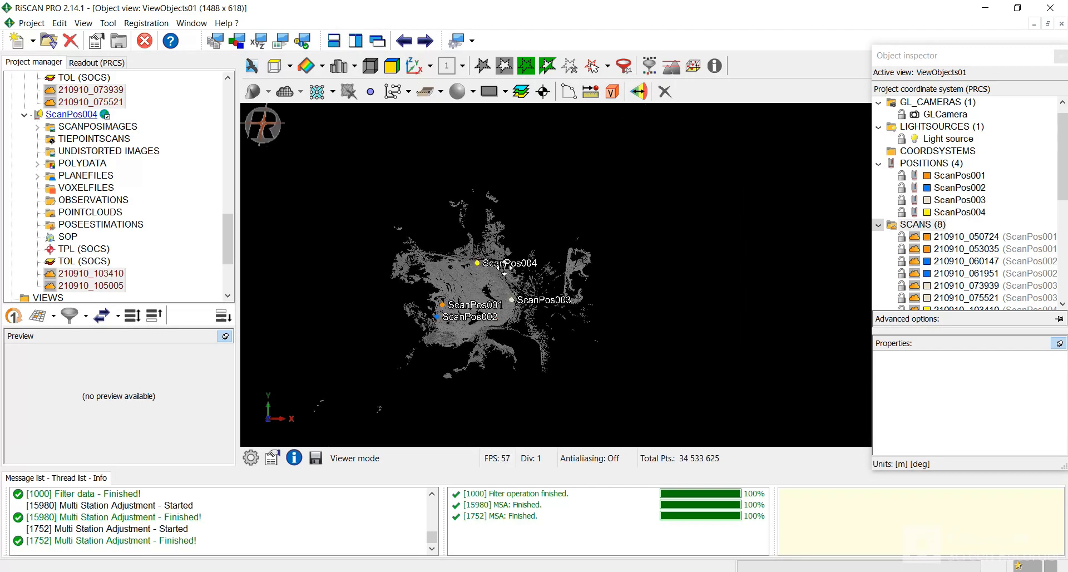
# - Colour all eight scans in their scan position's single colour: orange for ScanPos001, blue for ScanPos002, beige for ScanPos003 and yellow for ScanPos004
pyautogui.click(926, 237)
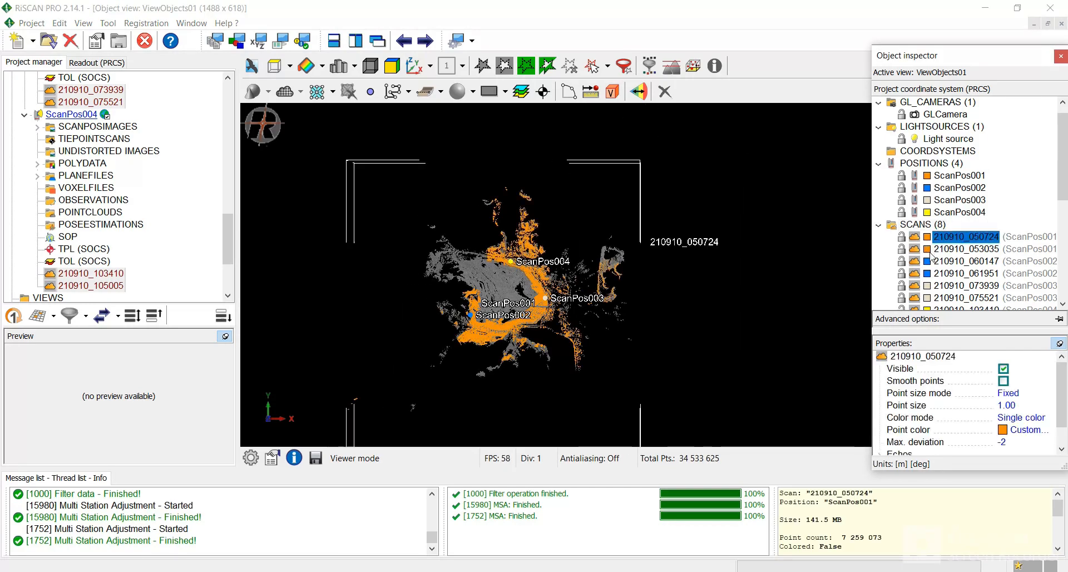
pyautogui.click(927, 249)
pyautogui.click(928, 262)
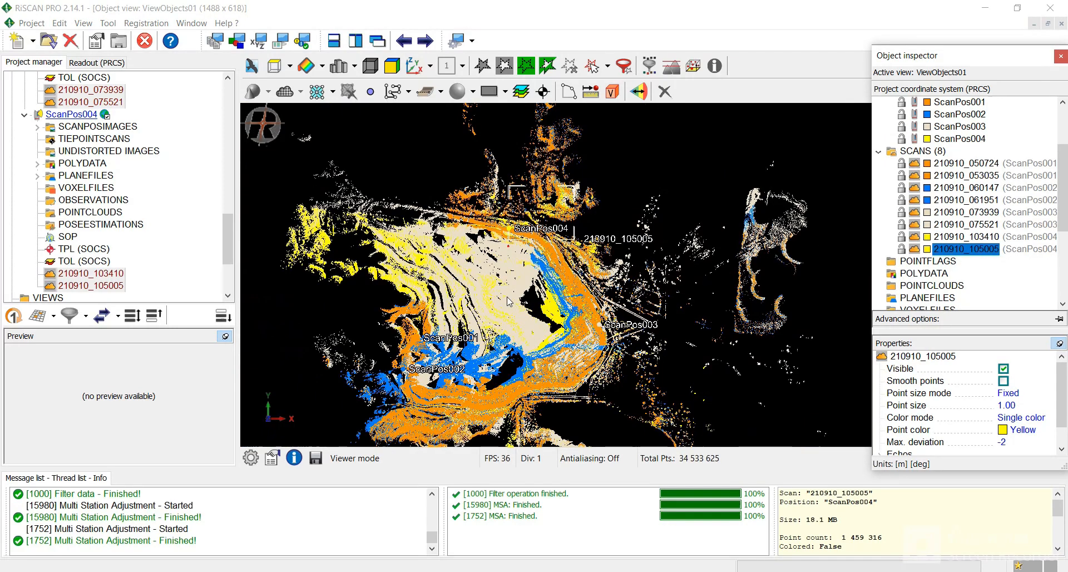
# - Select a narrow strip of points across the pit from ScanPos001 to ScanPos003 with a polyline and display only that strip
pyautogui.moveTo(505, 293); pyautogui.dragTo(576, 251, button='middle')
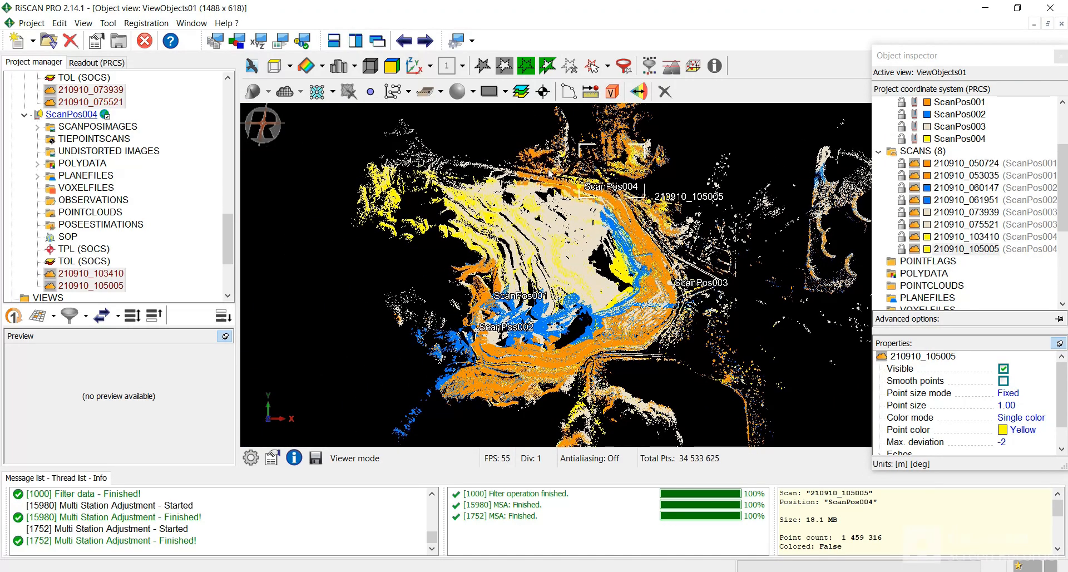
pyautogui.click(592, 65)
pyautogui.click(442, 311)
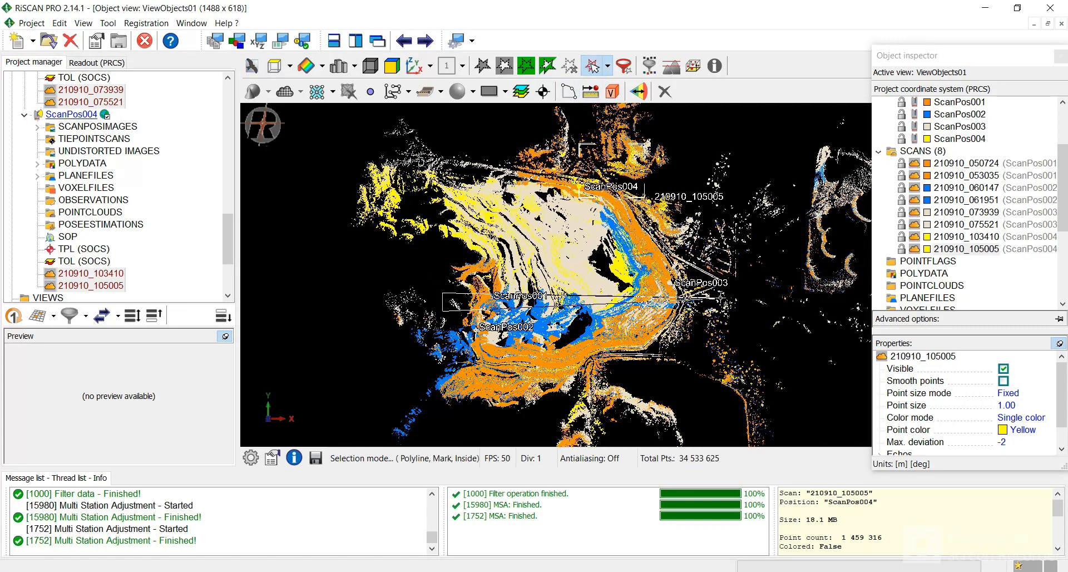
pyautogui.click(719, 298)
pyautogui.click(716, 274)
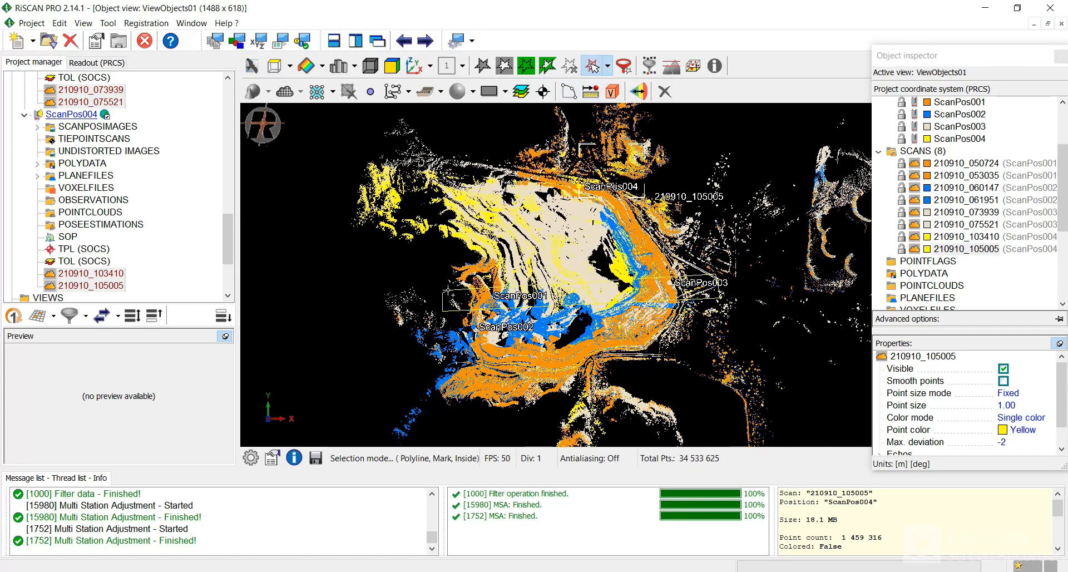
pyautogui.doubleClick(443, 293)
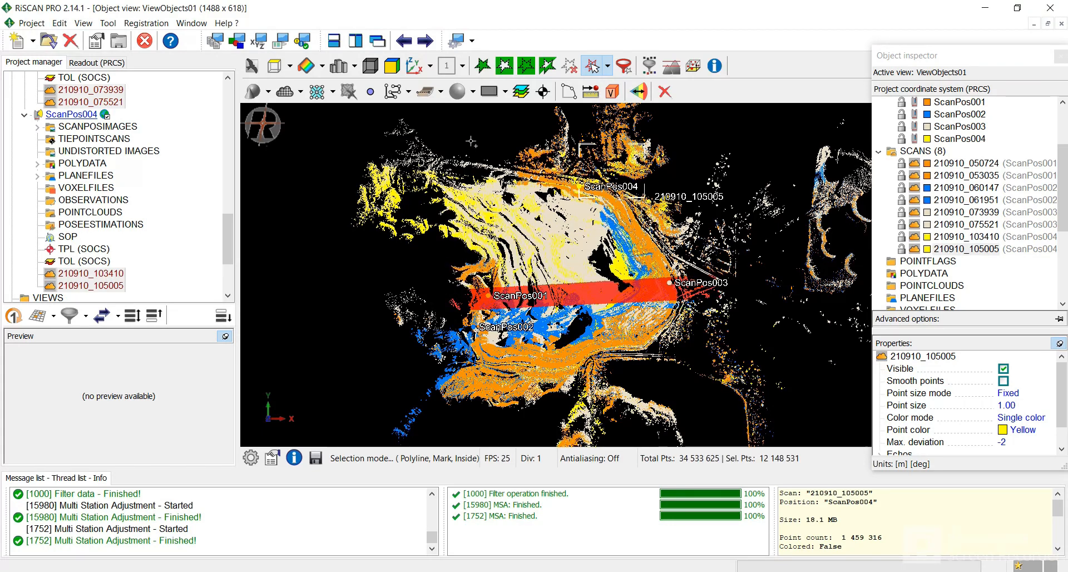
pyautogui.click(482, 66)
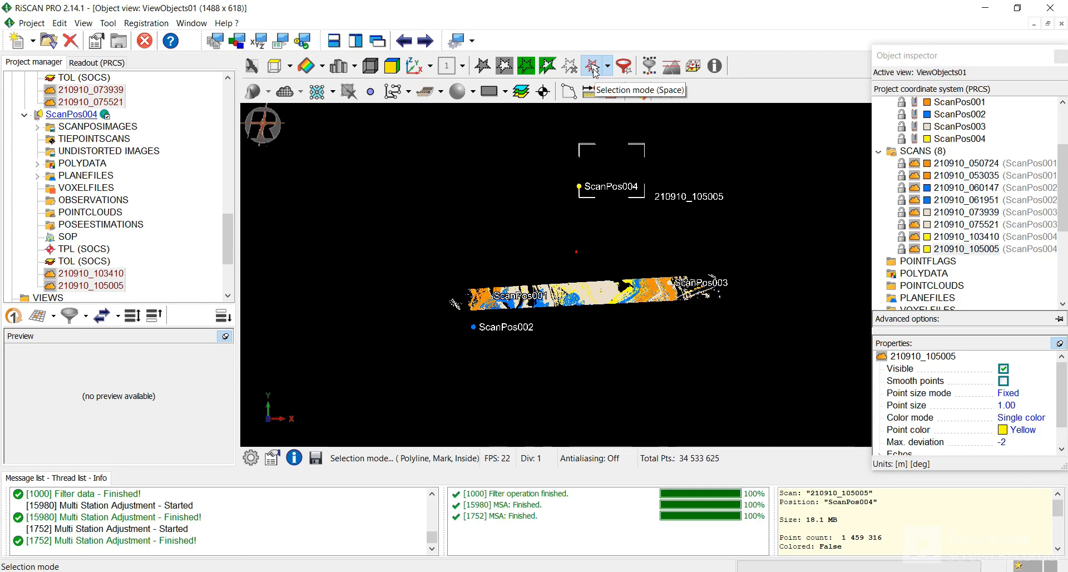
pyautogui.click(592, 66)
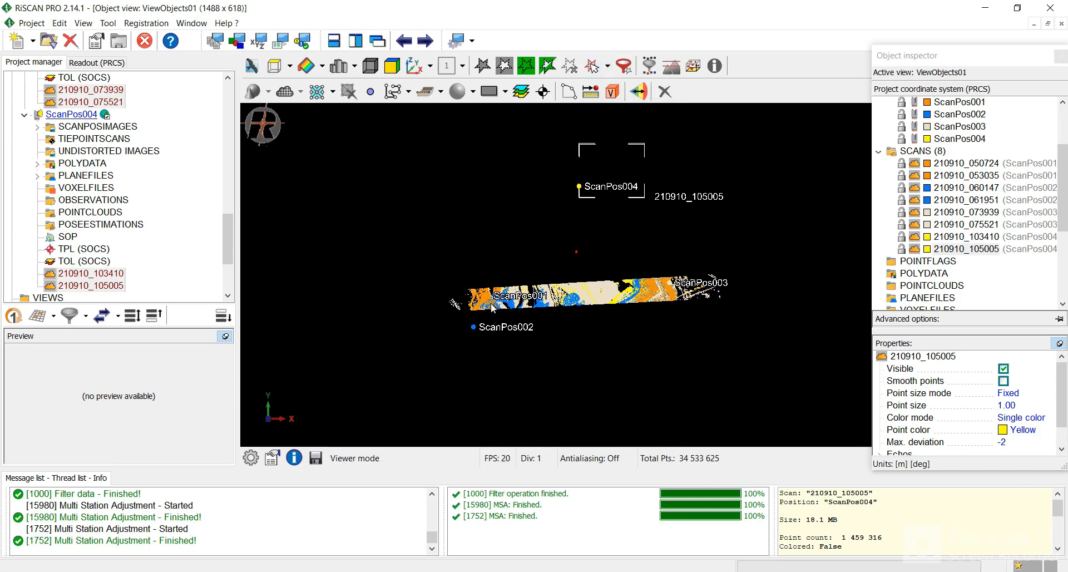
# - Examine the alignment of the orange and blue scans on the benches near ScanPos001 from the side and up close
pyautogui.moveTo(536, 326); pyautogui.dragTo(467, 249)
pyautogui.scroll(8, 475, 322)
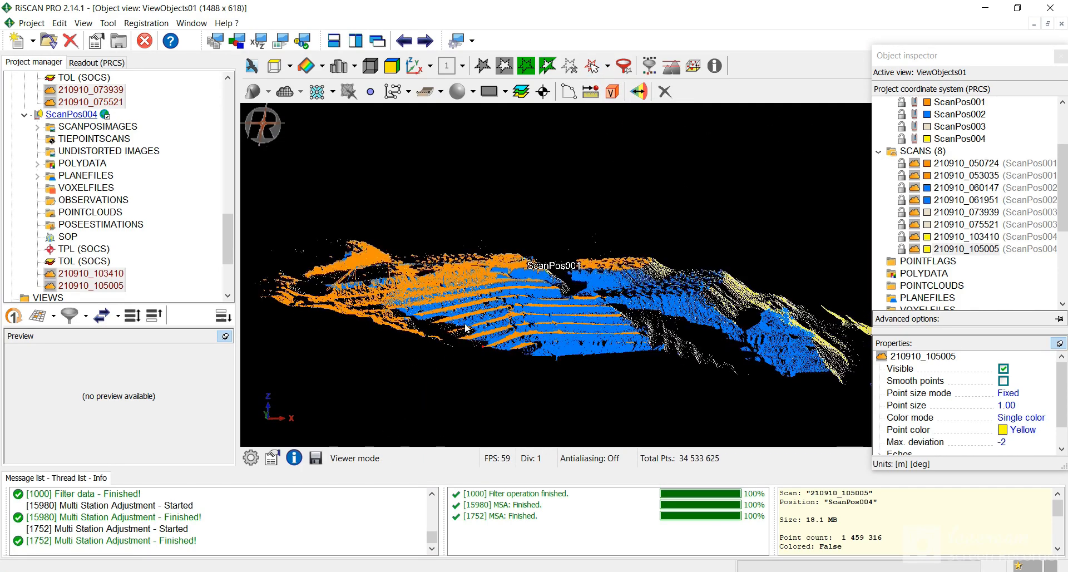
pyautogui.moveTo(480, 327); pyautogui.dragTo(416, 346)
pyautogui.scroll(-8, 534, 294)
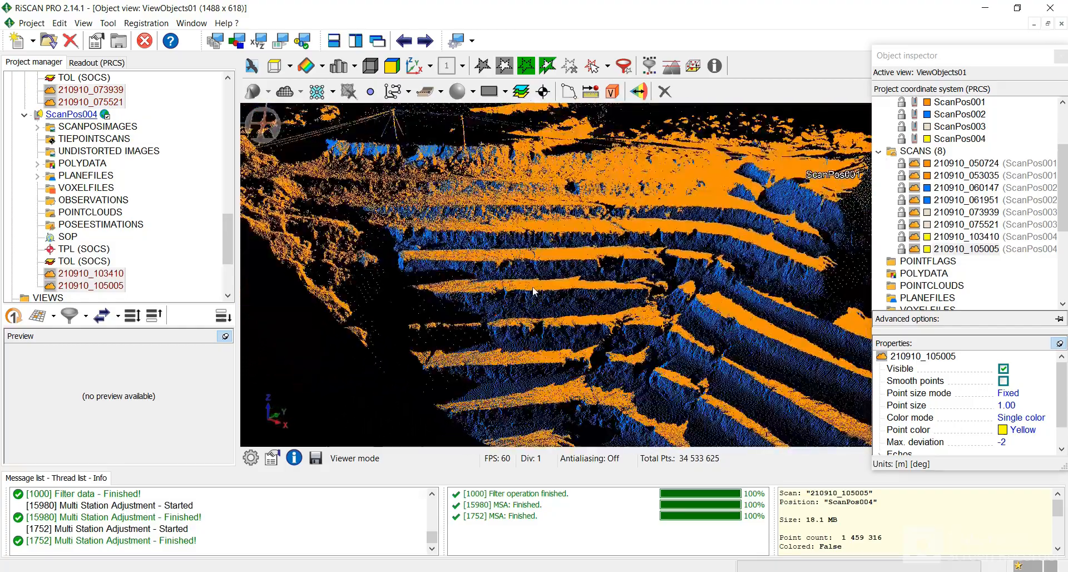
pyautogui.moveTo(534, 293); pyautogui.dragTo(492, 272)
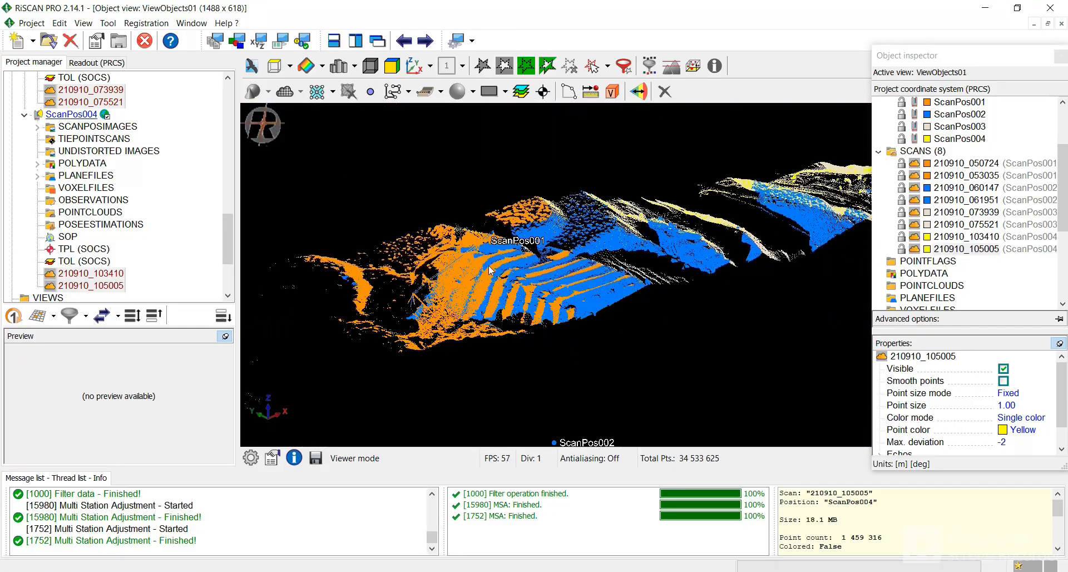
pyautogui.scroll(5, 492, 271)
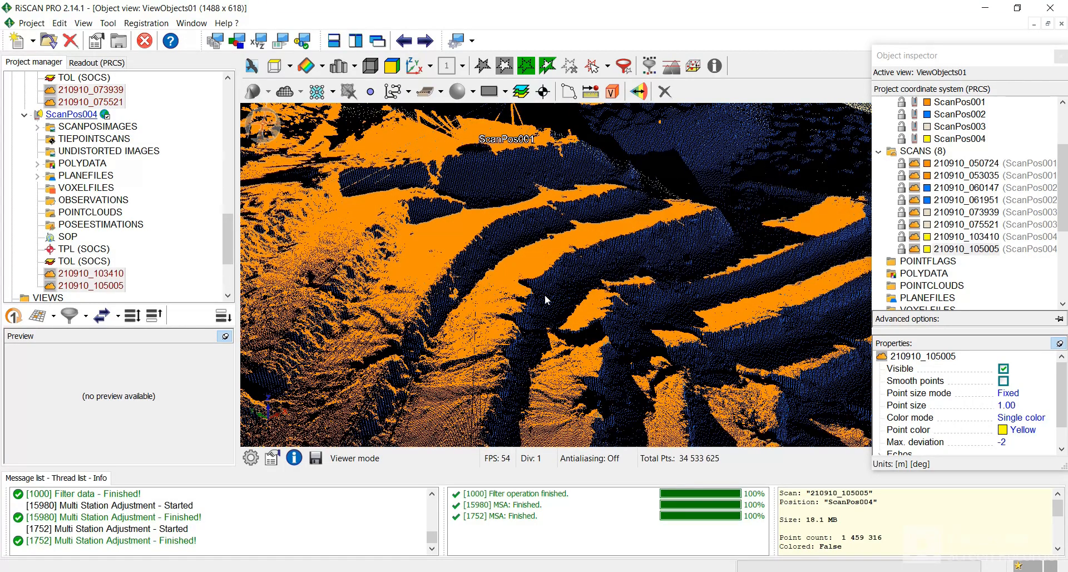
pyautogui.scroll(-5, 582, 335)
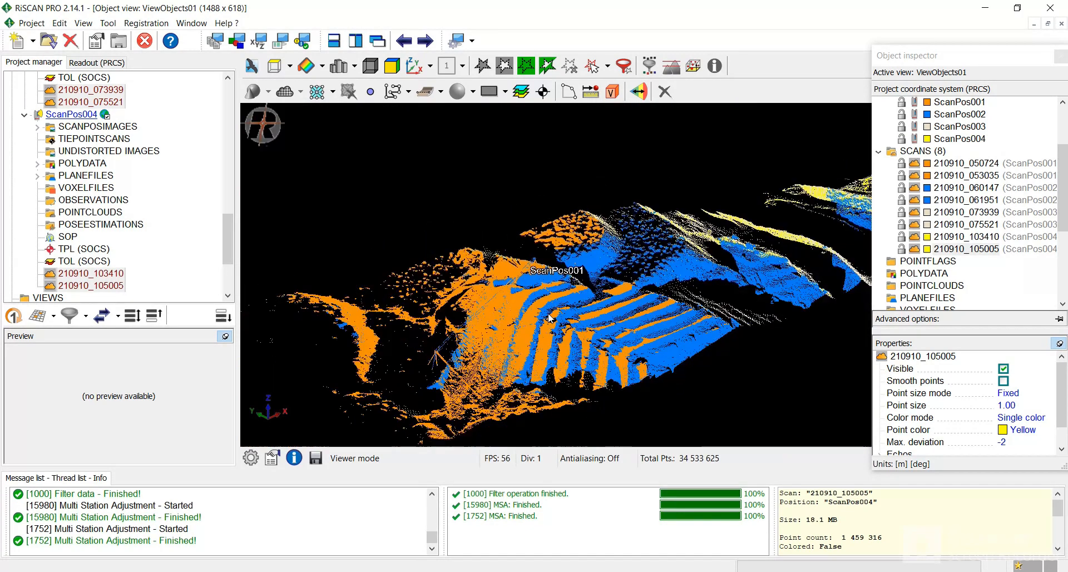
# - Follow the strip across the pit towards ScanPos003 and examine how the beige, yellow, blue and orange scans overlap
pyautogui.moveTo(621, 323); pyautogui.dragTo(529, 304)
pyautogui.moveTo(529, 303); pyautogui.dragTo(453, 281, button='middle')
pyautogui.scroll(-5, 454, 280)
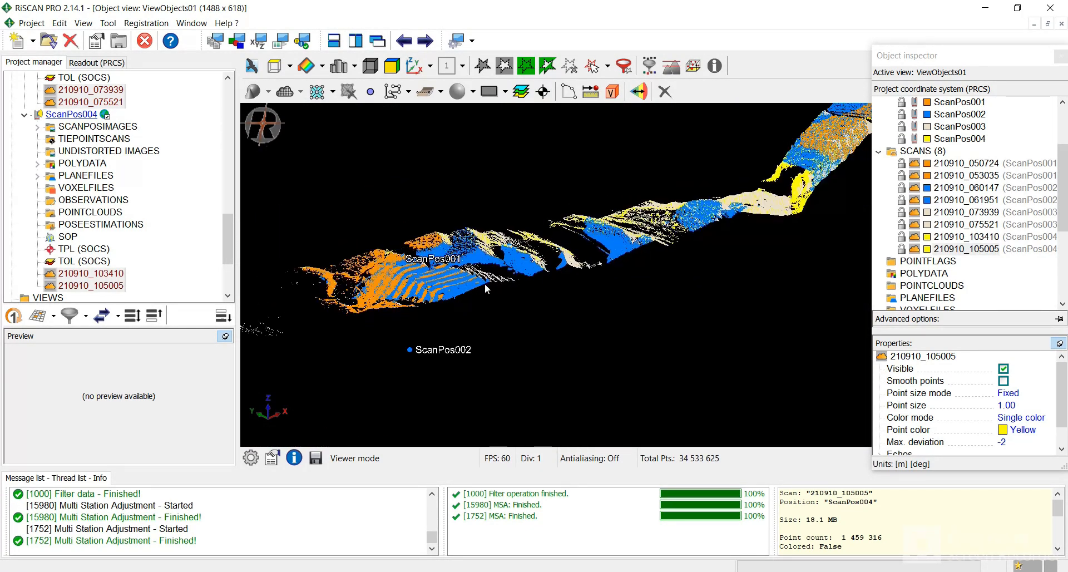
pyautogui.moveTo(626, 284); pyautogui.dragTo(571, 276)
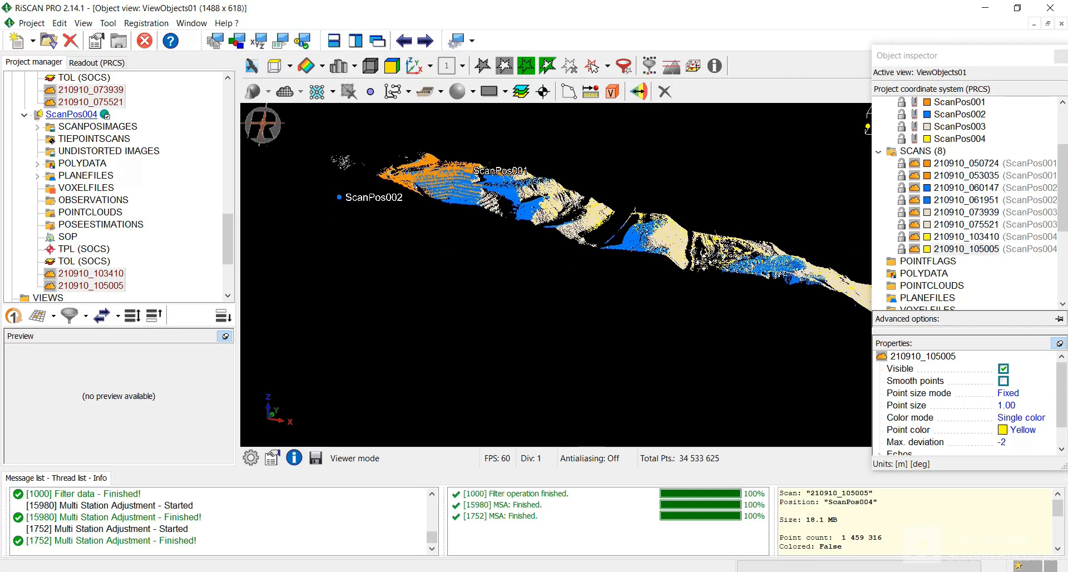
pyautogui.scroll(5, 695, 268)
pyautogui.moveTo(704, 270); pyautogui.dragTo(431, 288, button='middle')
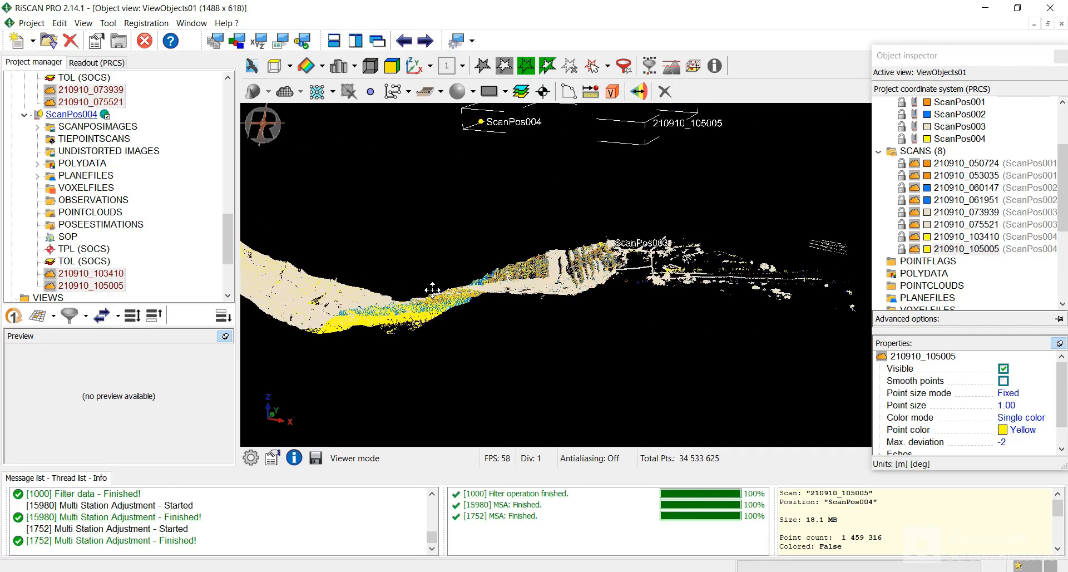
pyautogui.scroll(5, 546, 289)
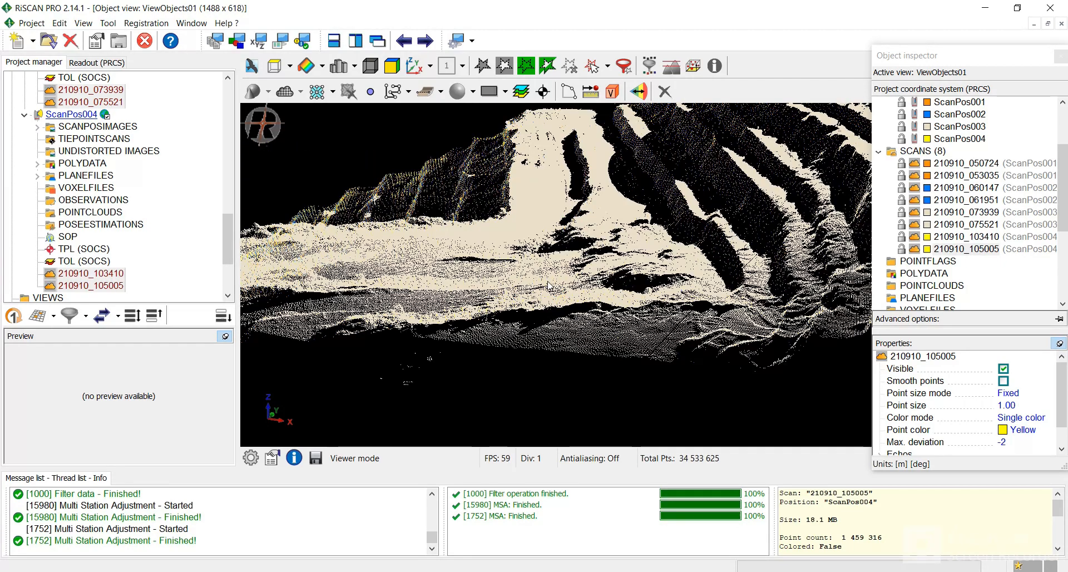
pyautogui.moveTo(548, 286); pyautogui.dragTo(519, 313)
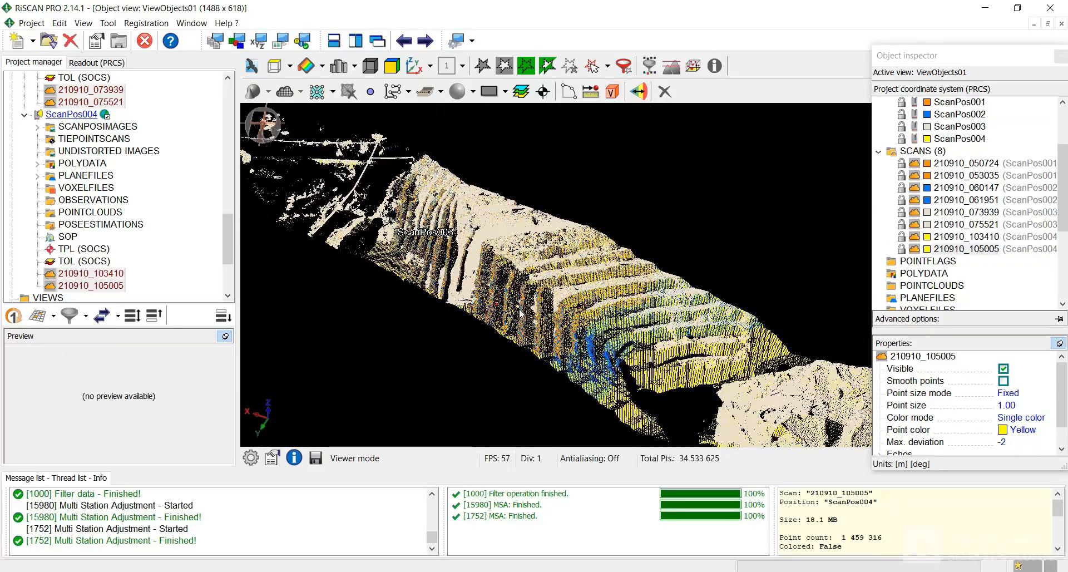